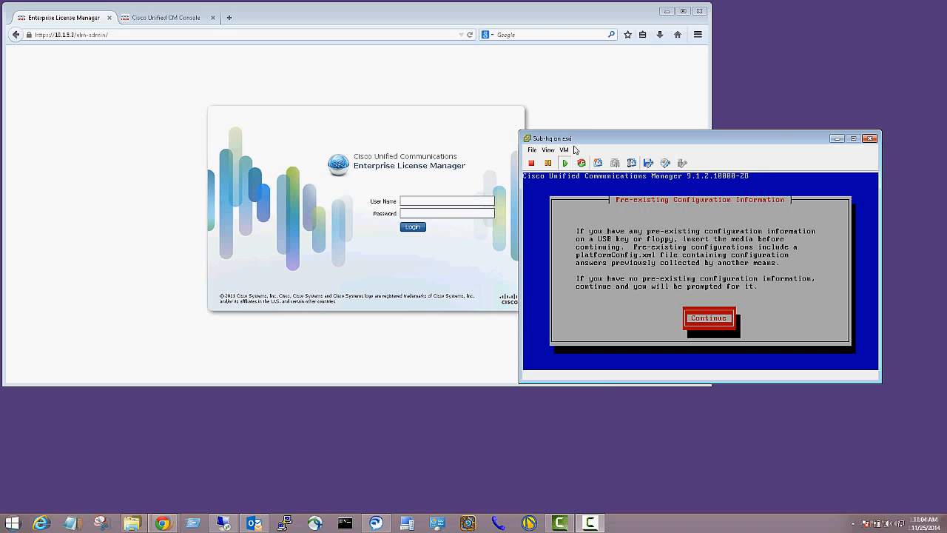
Drag the Sub-hq console window down and right, clear of the License Manager login form.
{"action": "left_click_drag", "start_coordinate": [596, 141], "coordinate": [613, 198]}
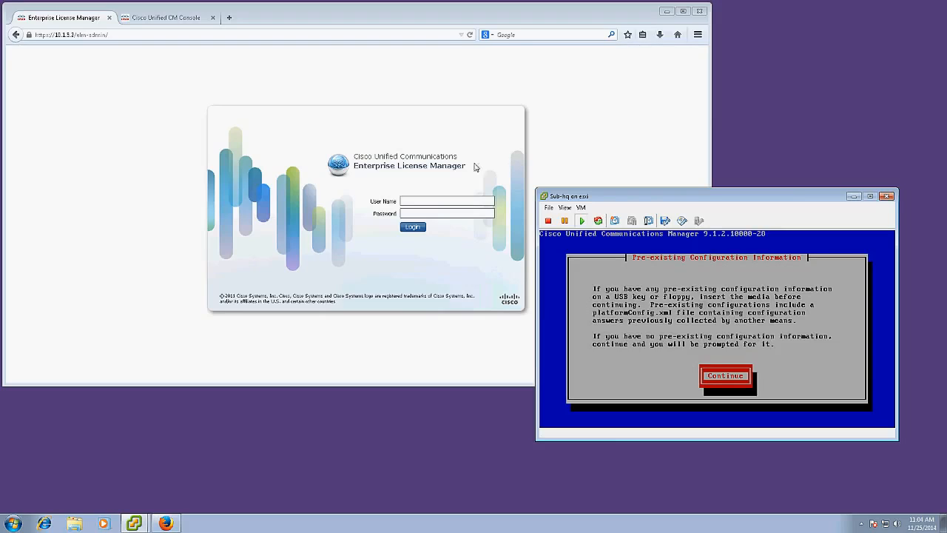
Sign in to Enterprise License Manager in Firefox as administrator.
{"action": "left_click", "coordinate": [411, 199]}
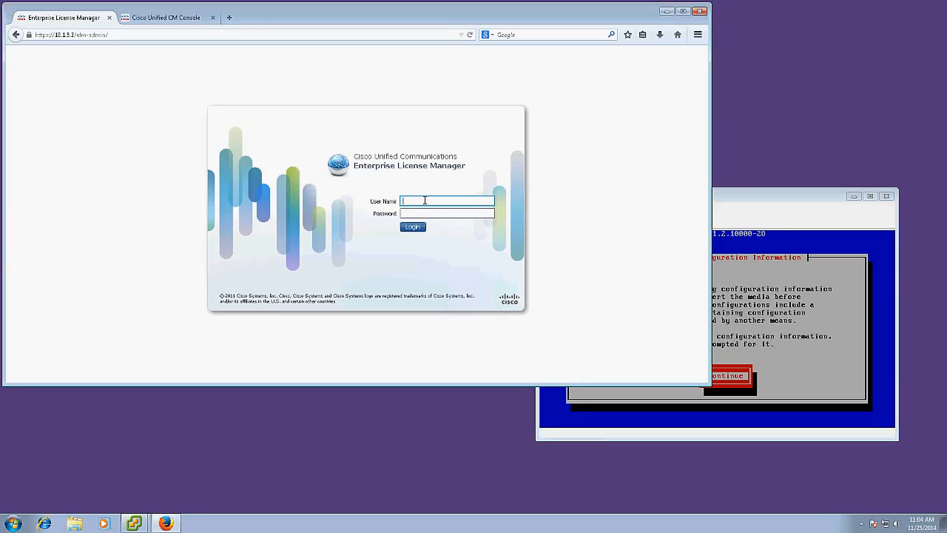
{"action": "type", "text": "administrator"}
{"action": "key", "text": "Tab"}
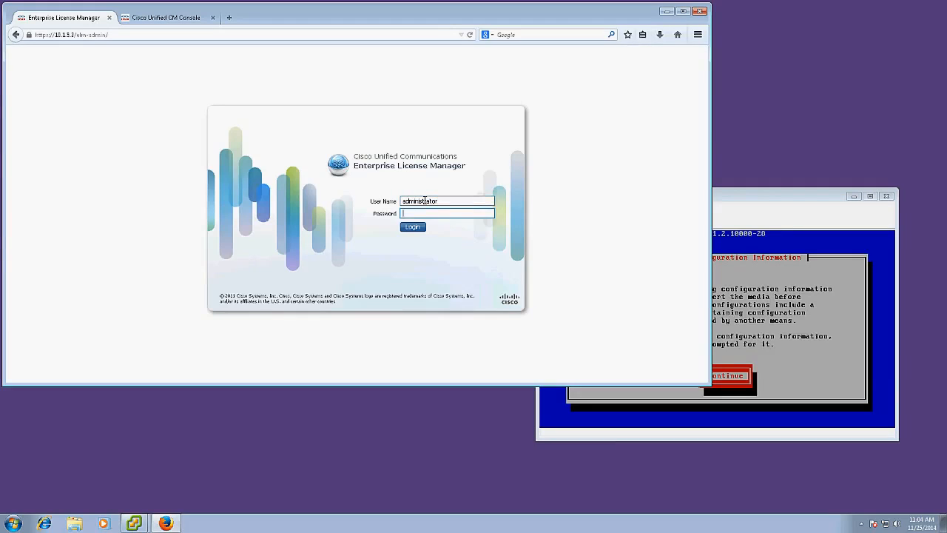
{"action": "key", "text": "Return"}
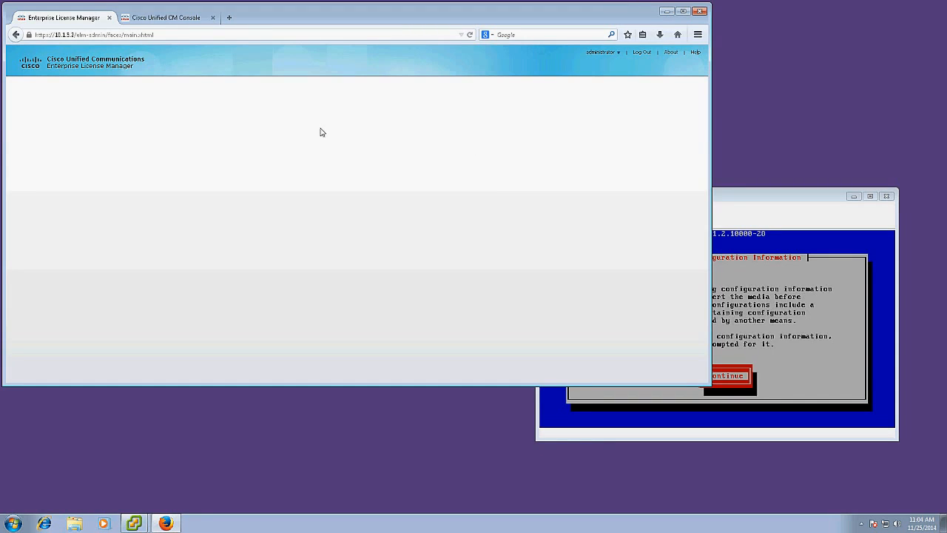
Load the License Manager address in Internet Explorer, continuing past the certificate warning.
{"action": "left_click", "coordinate": [162, 33]}
{"action": "key", "text": "ctrl+c"}
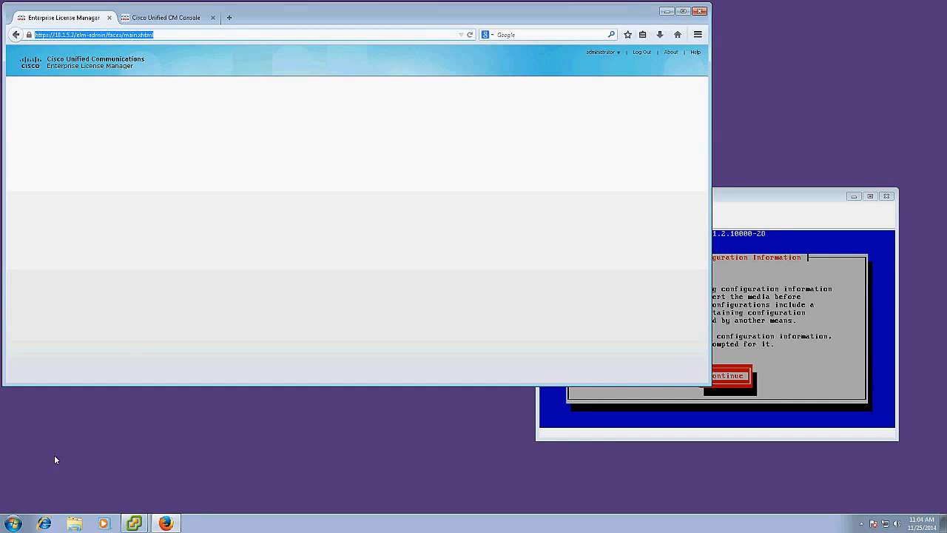
{"action": "left_click", "coordinate": [45, 523]}
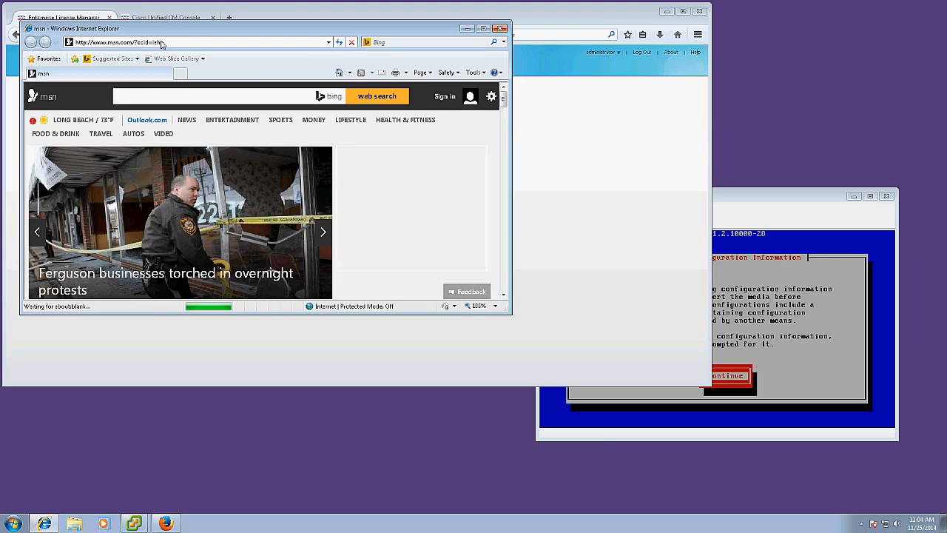
{"action": "key", "text": "ctrl+v"}
{"action": "left_click", "coordinate": [160, 43]}
{"action": "key", "text": "ctrl+v"}
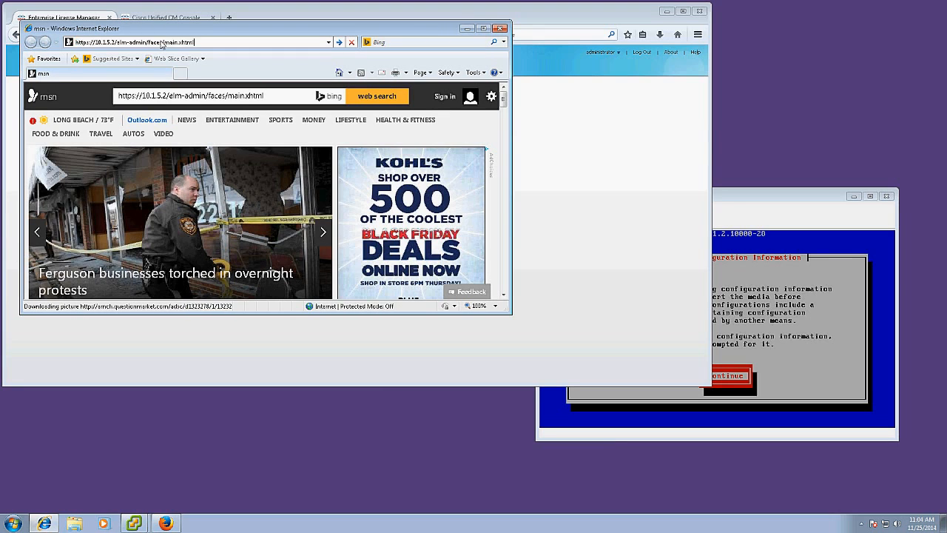
{"action": "key", "text": "Return"}
{"action": "left_click", "coordinate": [333, 191]}
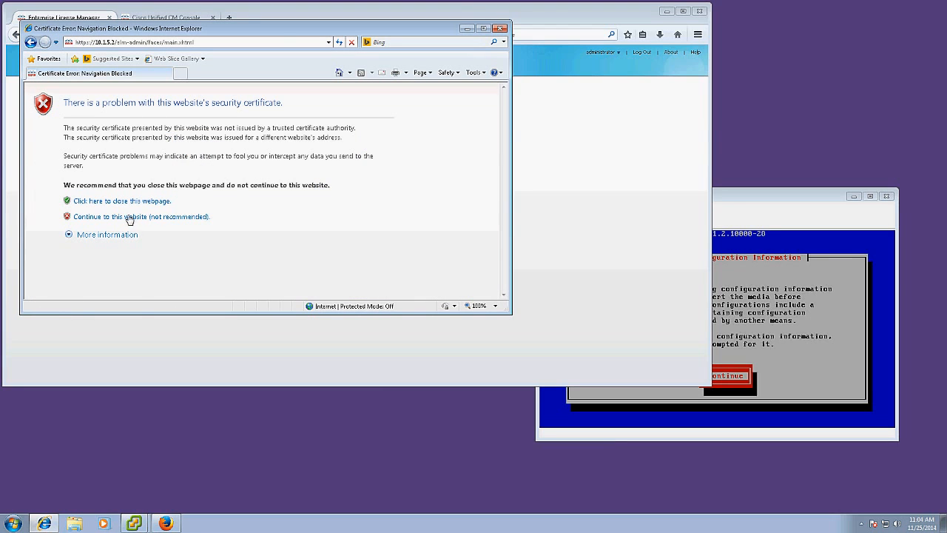
{"action": "left_click", "coordinate": [128, 217]}
Log in as the administrator account in Internet Explorer and maximize the window.
{"action": "type", "text": "administrator"}
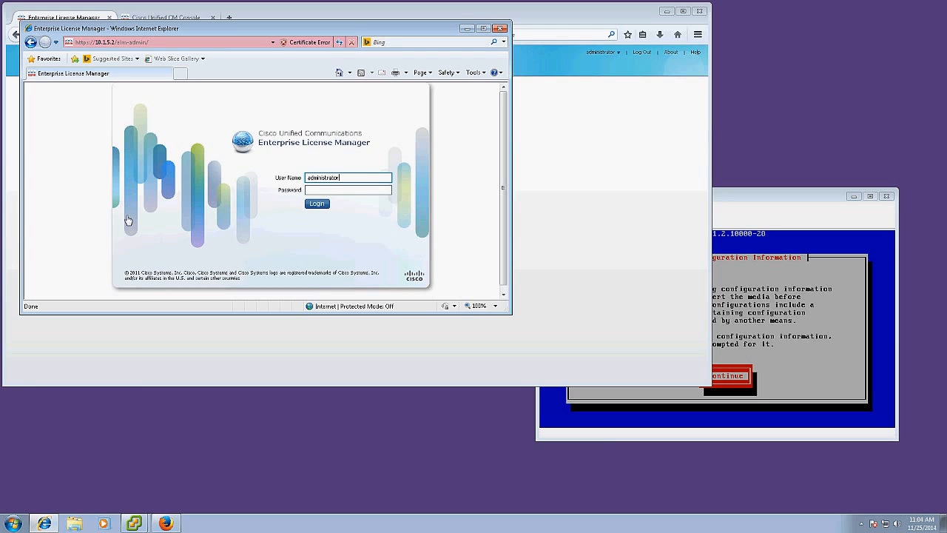
{"action": "key", "text": "Tab"}
{"action": "type", "text": "•••••••"}
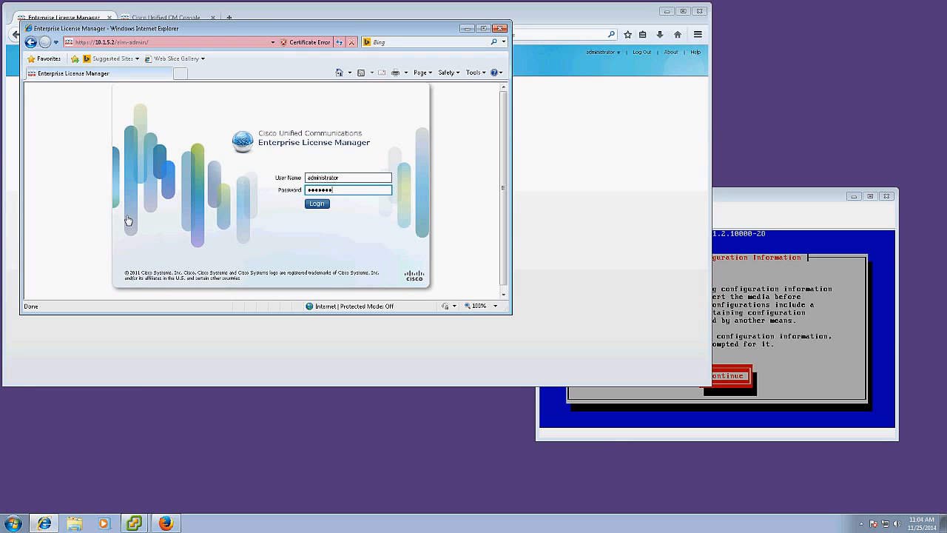
{"action": "type", "text": "•••"}
{"action": "key", "text": "Return"}
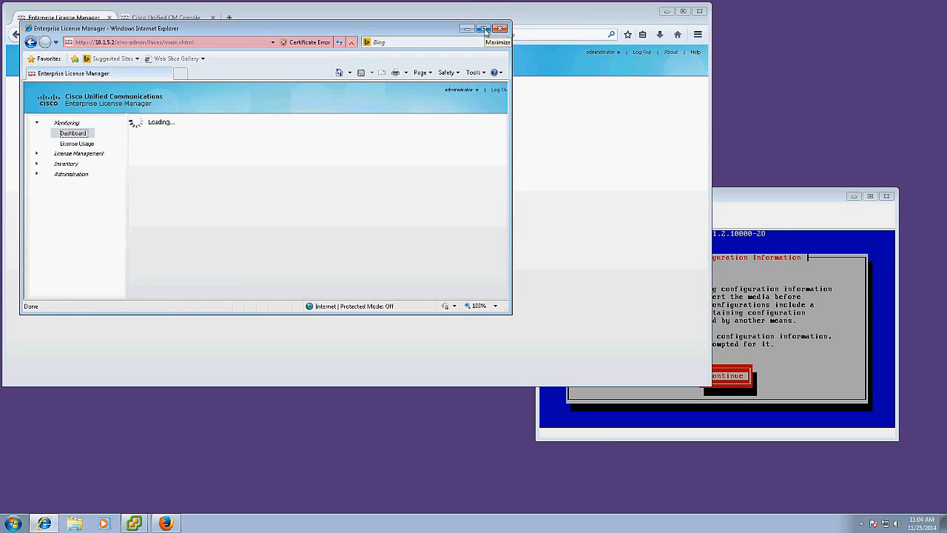
{"action": "left_click", "coordinate": [485, 31]}
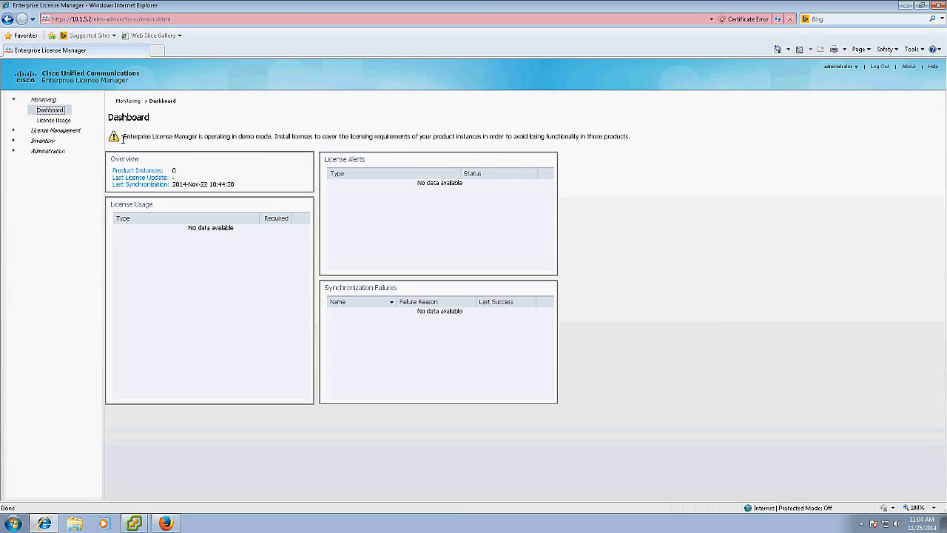
Generate a license request from License Management > Licenses and copy its request text.
{"action": "left_click", "coordinate": [13, 132]}
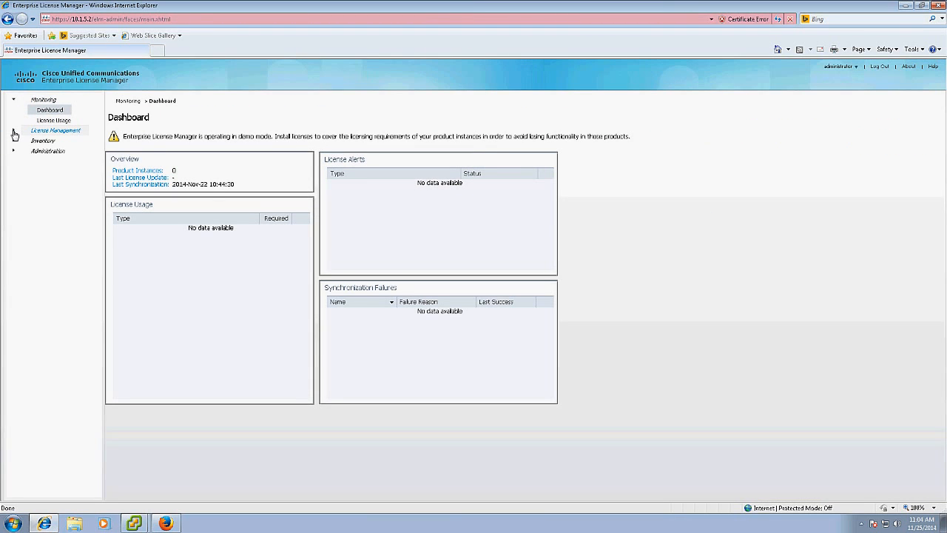
{"action": "left_click", "coordinate": [46, 142]}
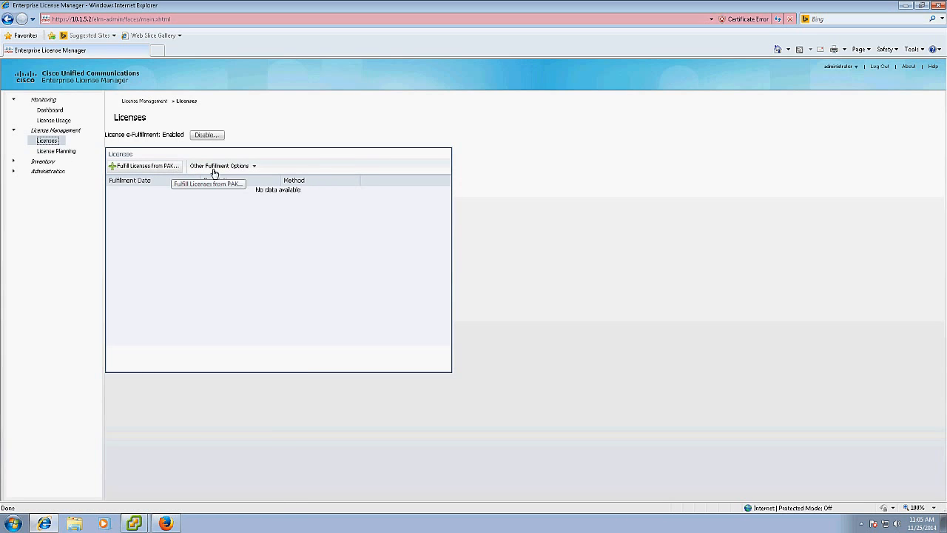
{"action": "left_click", "coordinate": [219, 167]}
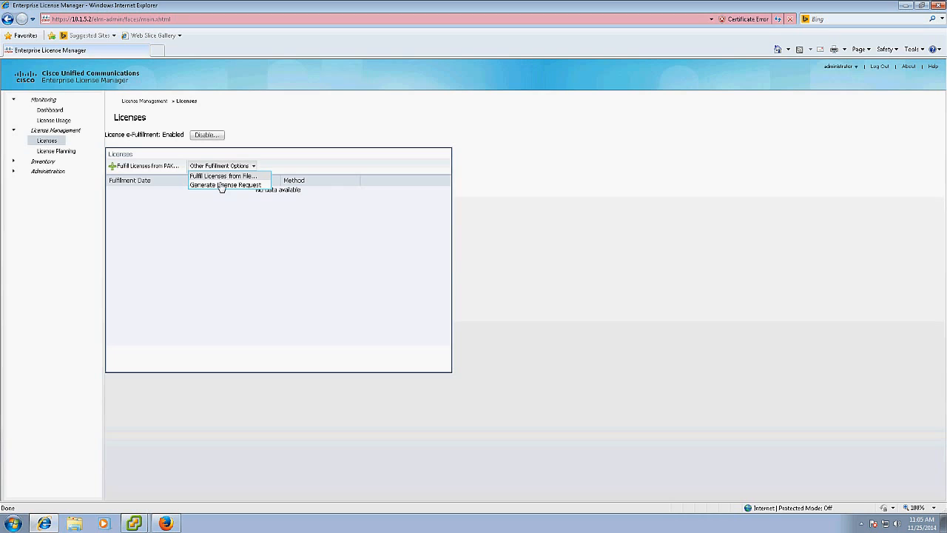
{"action": "left_click", "coordinate": [221, 185]}
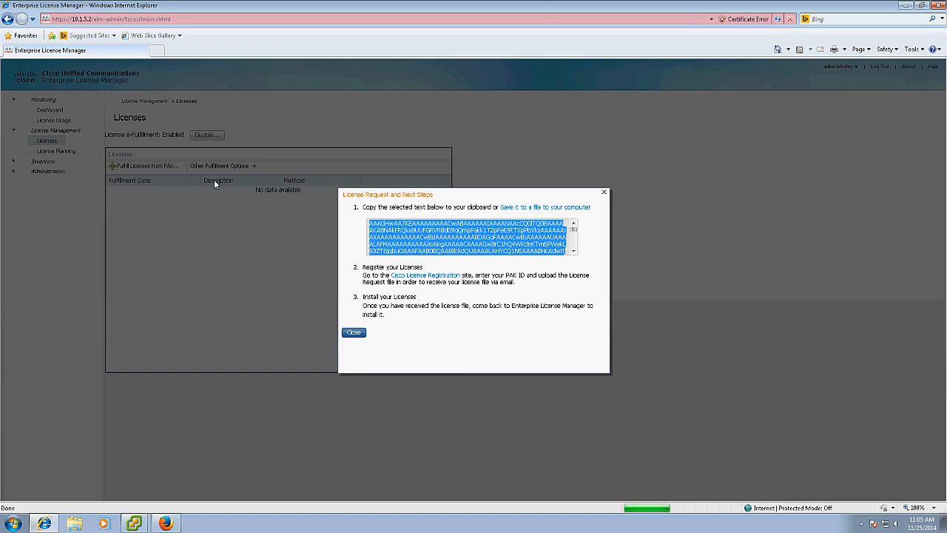
{"action": "right_click", "coordinate": [403, 226]}
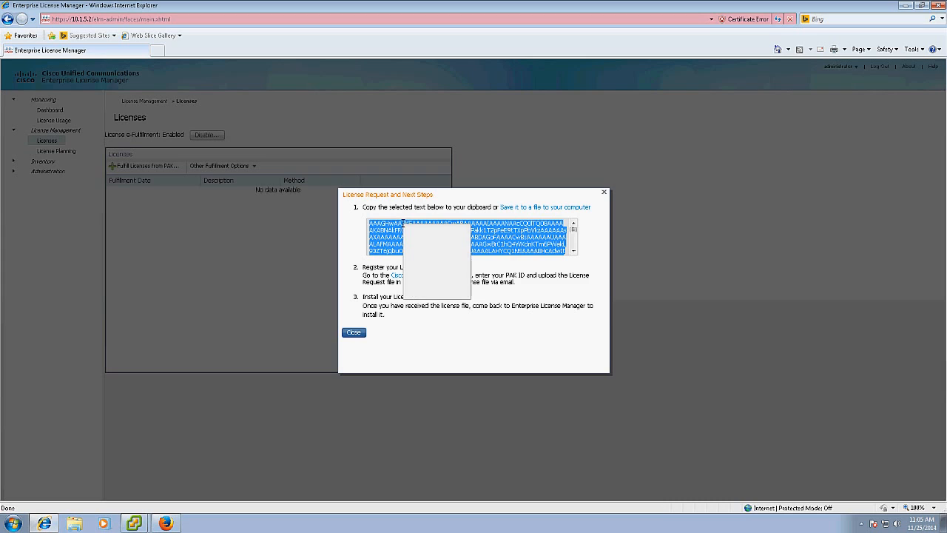
{"action": "left_click", "coordinate": [427, 256]}
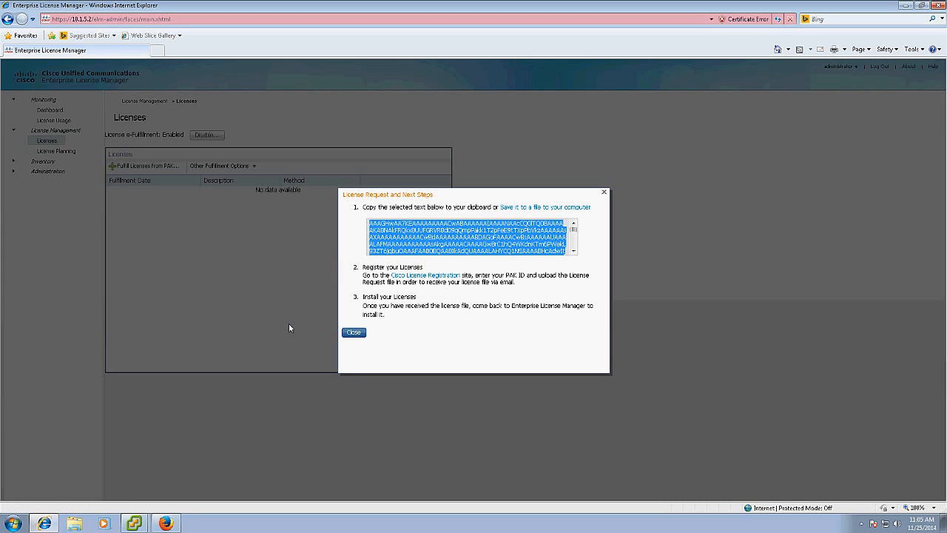
{"action": "left_click", "coordinate": [168, 523]}
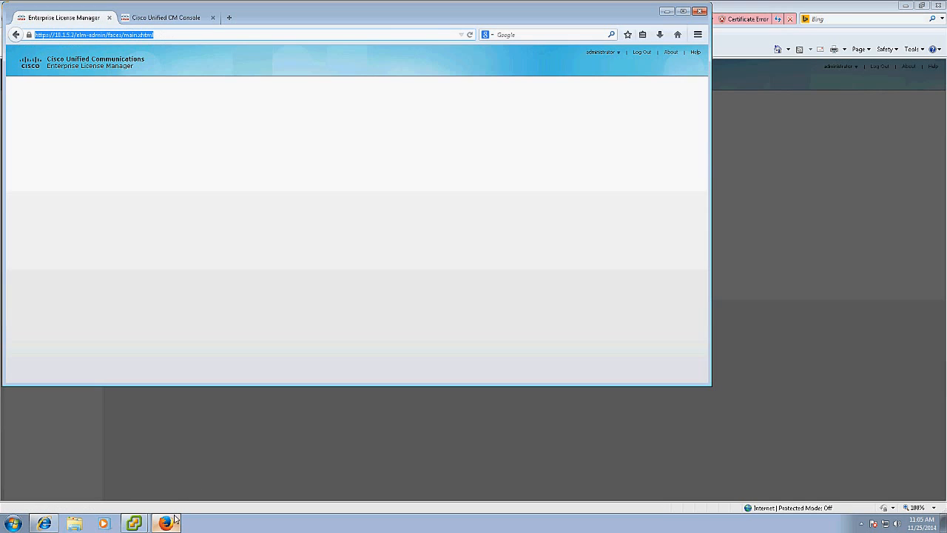
{"action": "left_click", "coordinate": [230, 18]}
{"action": "type", "text": "ww"}
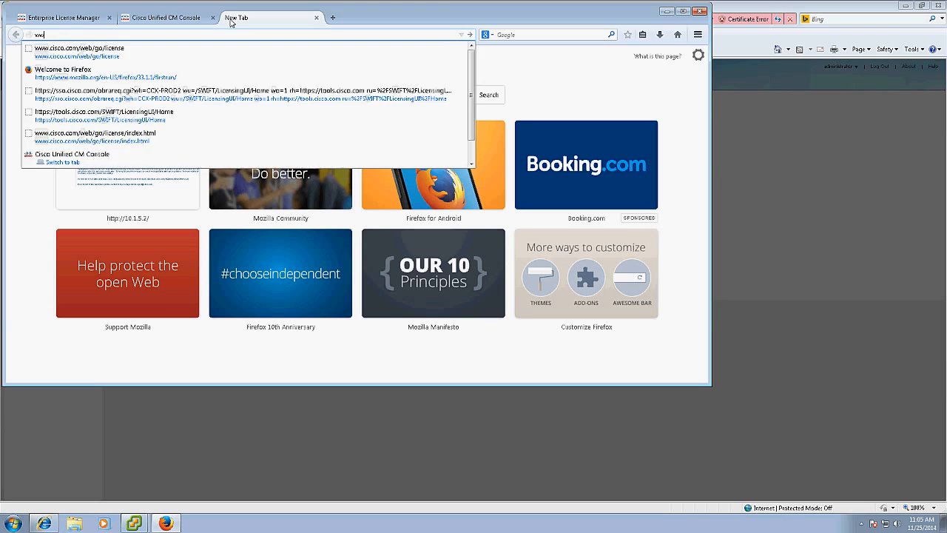
{"action": "type", "text": "w.cisco.com"}
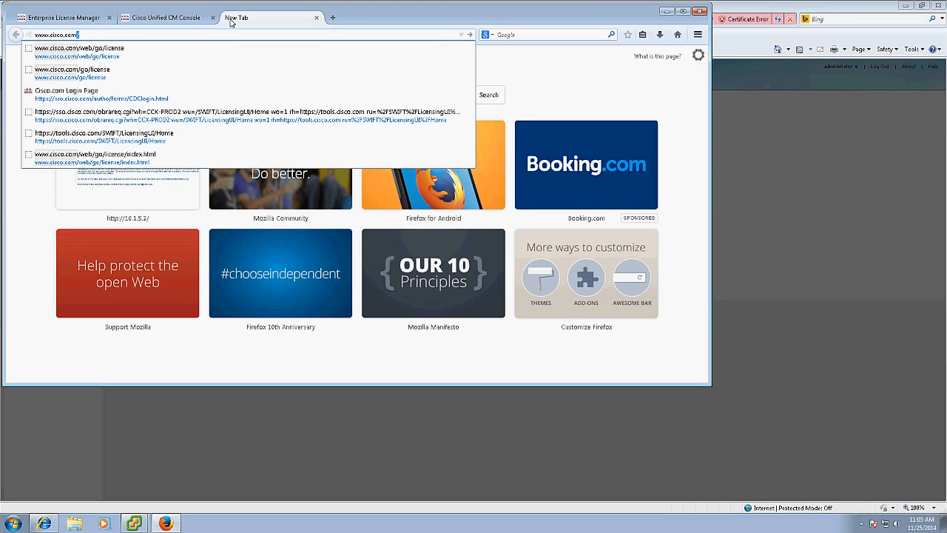
{"action": "type", "text": "/go/license"}
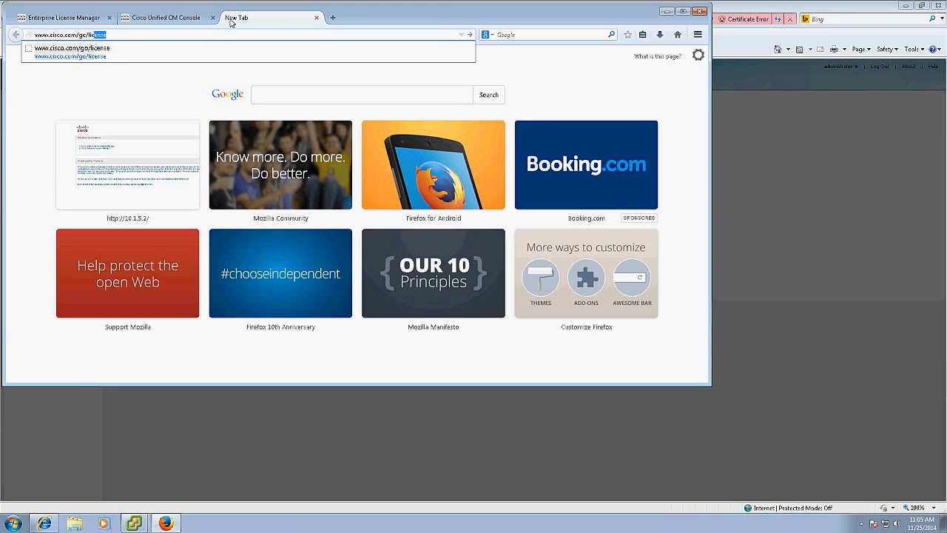
{"action": "key", "text": "Return"}
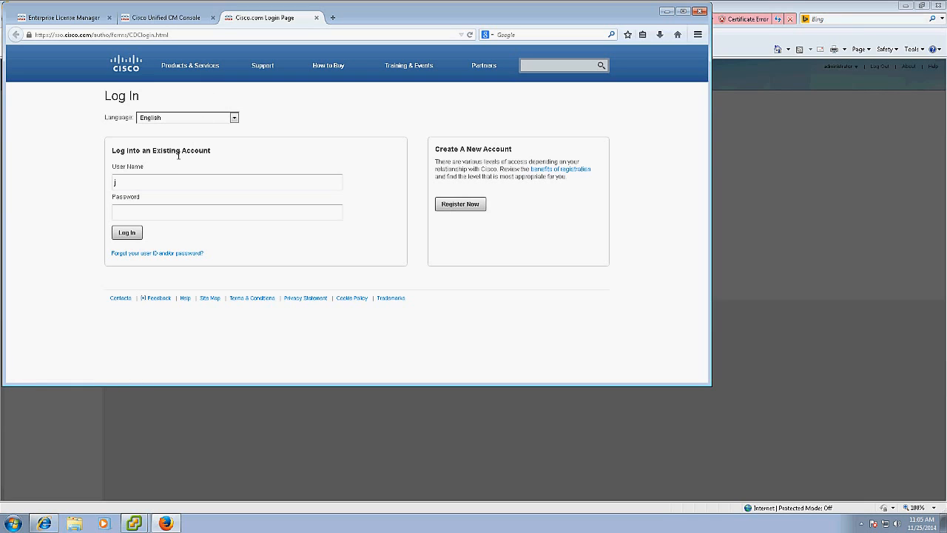
Sign in with the Cisco.com username and password, declining to save the password.
{"action": "key", "text": "Tab"}
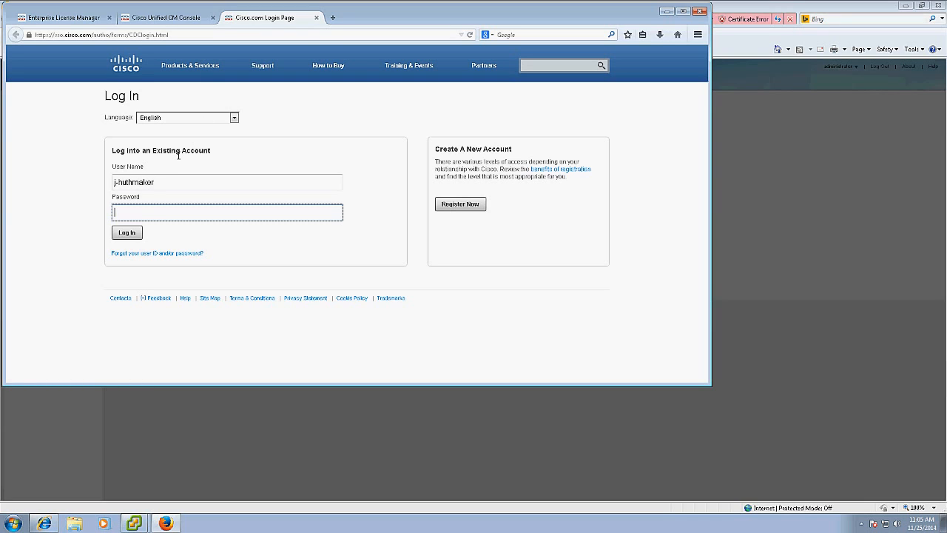
{"action": "type", "text": "•••••••••"}
{"action": "key", "text": "Return"}
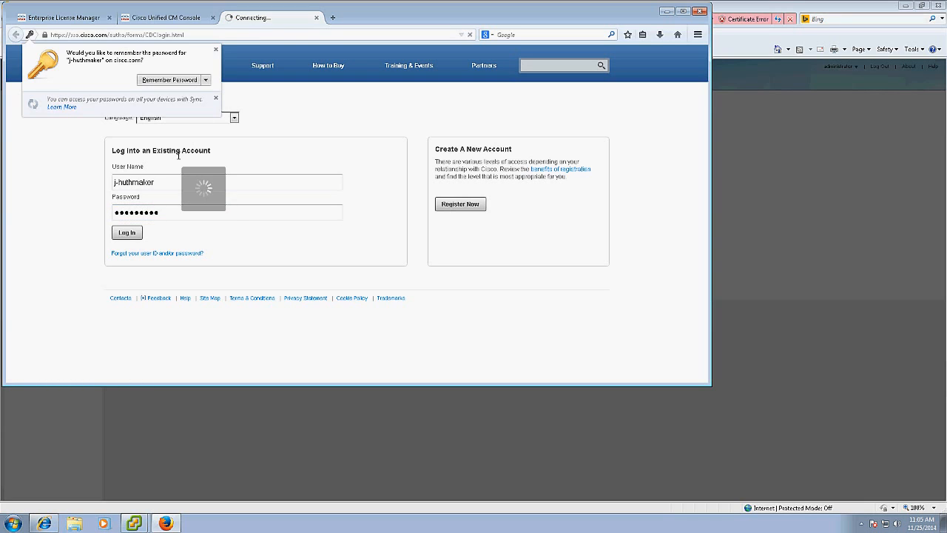
{"action": "left_click", "coordinate": [207, 81]}
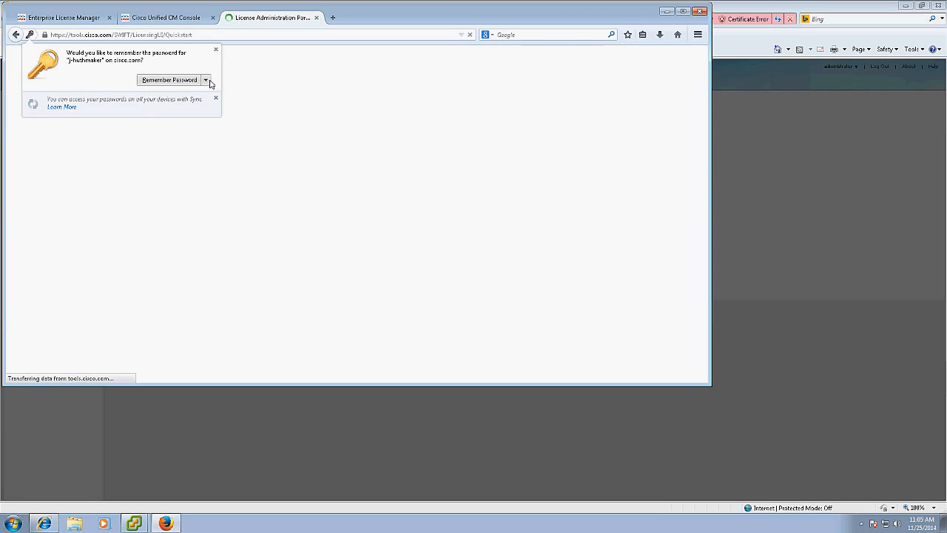
{"action": "left_click", "coordinate": [209, 83]}
{"action": "left_click", "coordinate": [201, 94]}
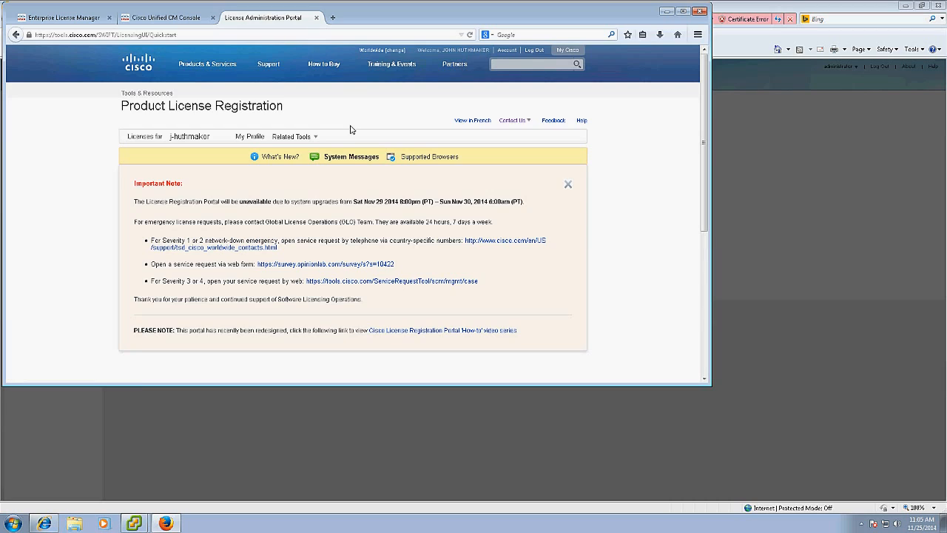
Choose the Unified Communications Products Demo License Version 9.x and later.
{"action": "left_click", "coordinate": [312, 139]}
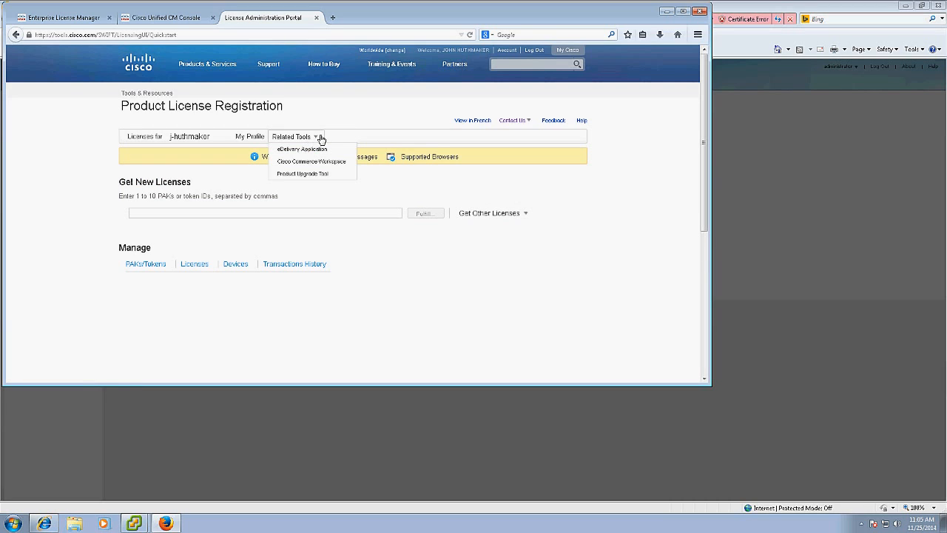
{"action": "left_click", "coordinate": [502, 216]}
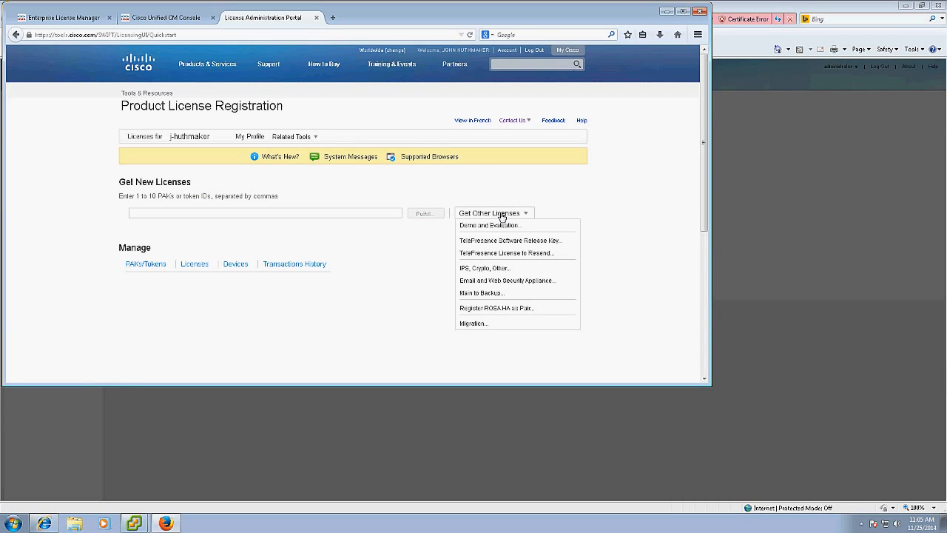
{"action": "left_click", "coordinate": [491, 225]}
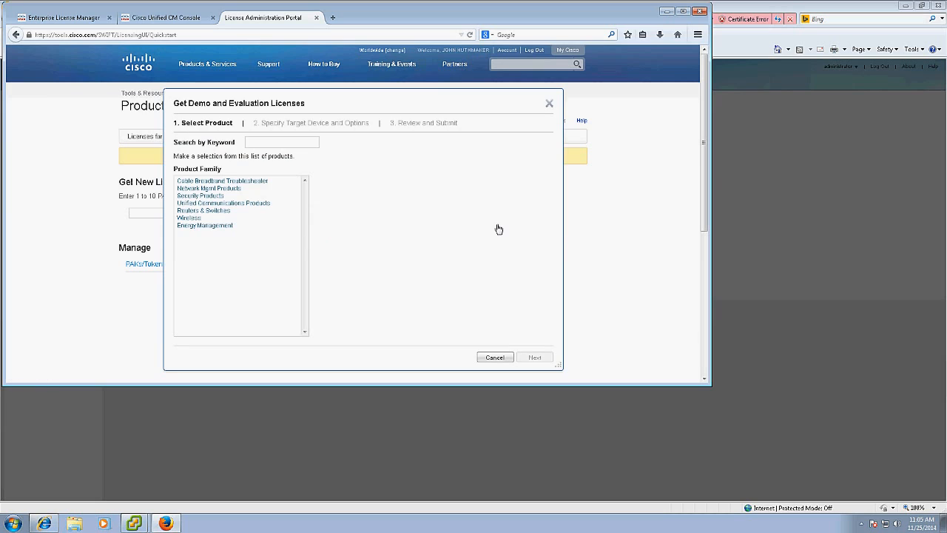
{"action": "left_click", "coordinate": [225, 203]}
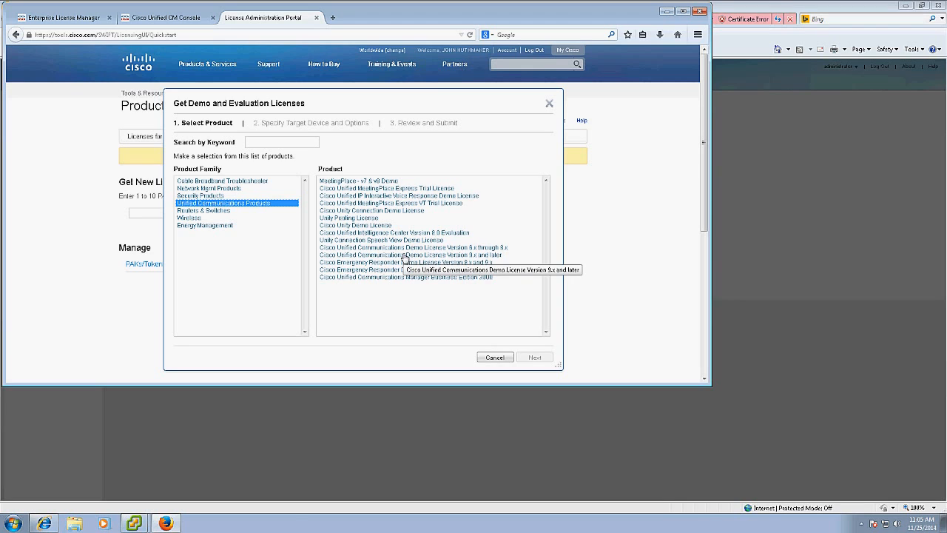
{"action": "left_click", "coordinate": [405, 255]}
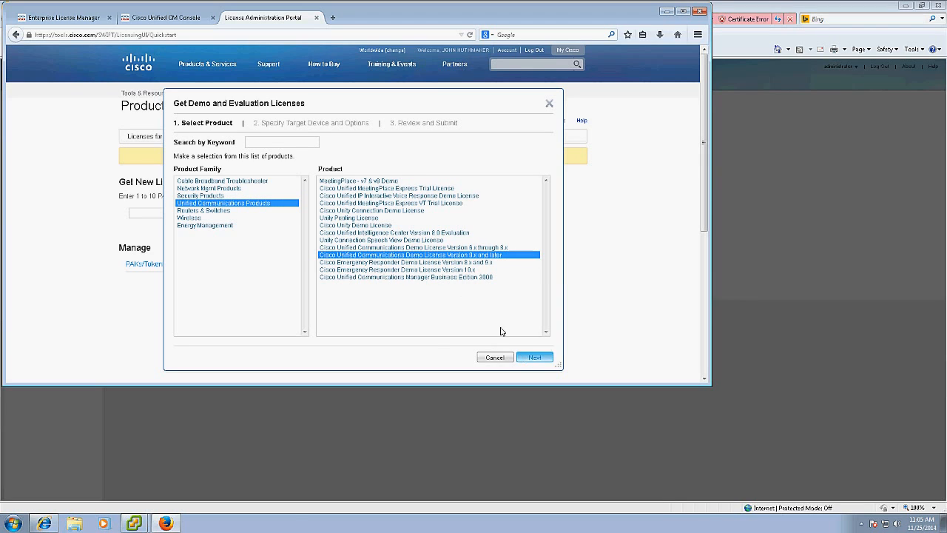
{"action": "left_click", "coordinate": [534, 357]}
Paste the license request as the target device and continue to Review and Submit.
{"action": "left_click", "coordinate": [275, 269]}
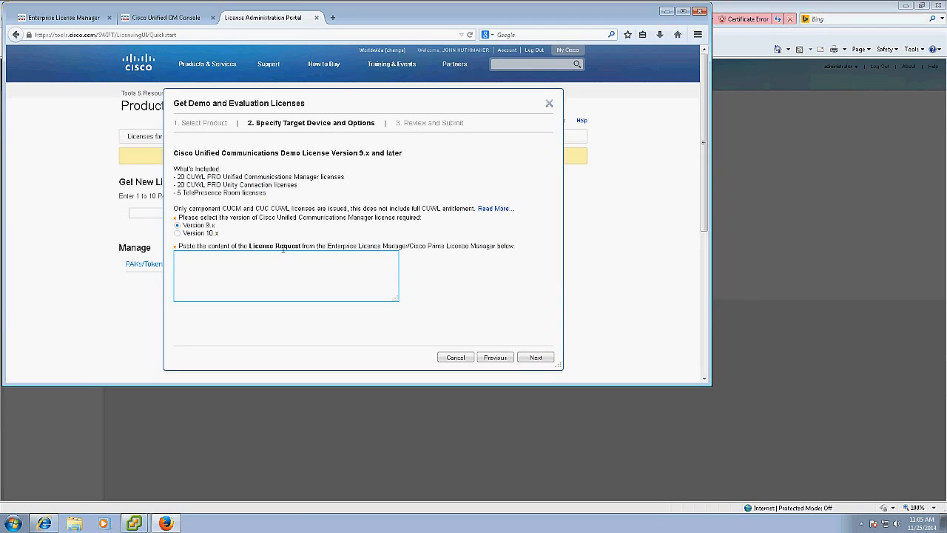
{"action": "key", "text": "ctrl+v"}
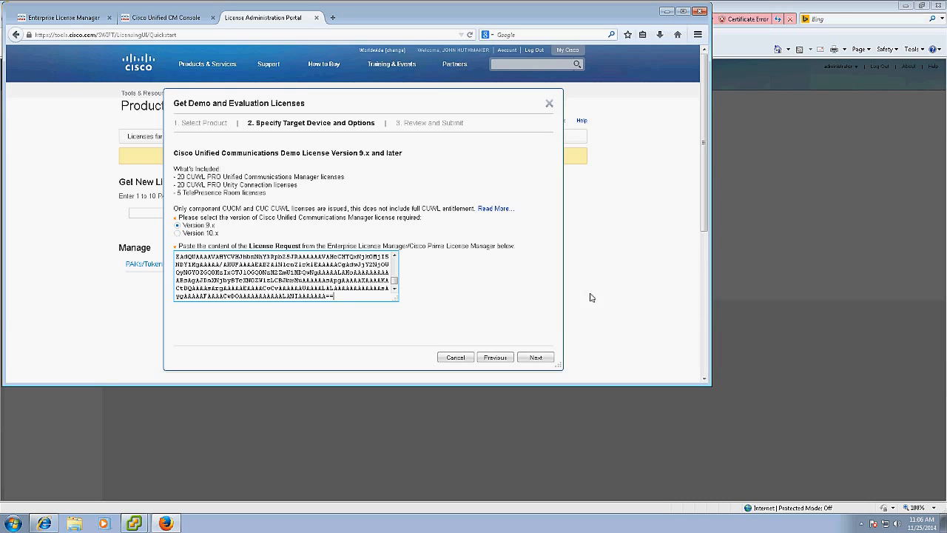
{"action": "left_click", "coordinate": [536, 357]}
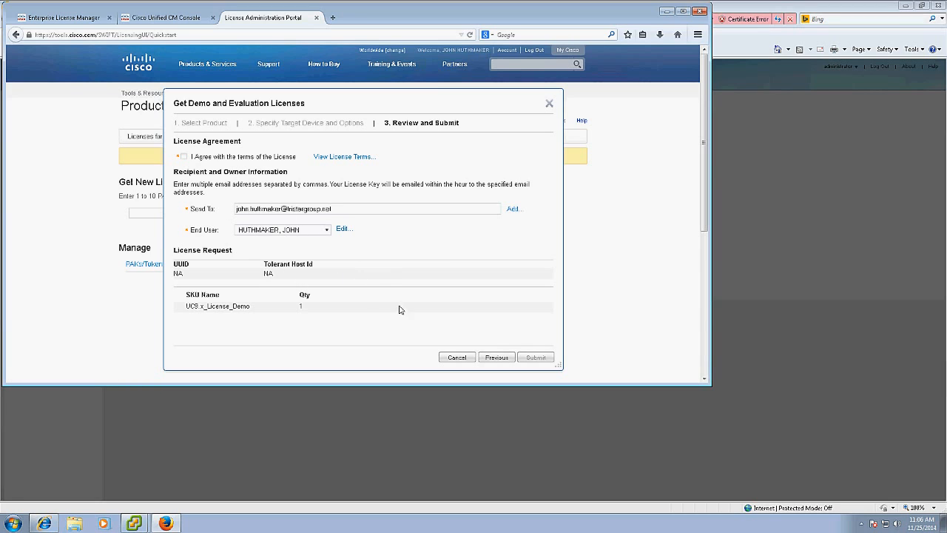
Agree to the terms, submit the UCS demo license request, and save the .bin license file.
{"action": "left_click", "coordinate": [355, 209]}
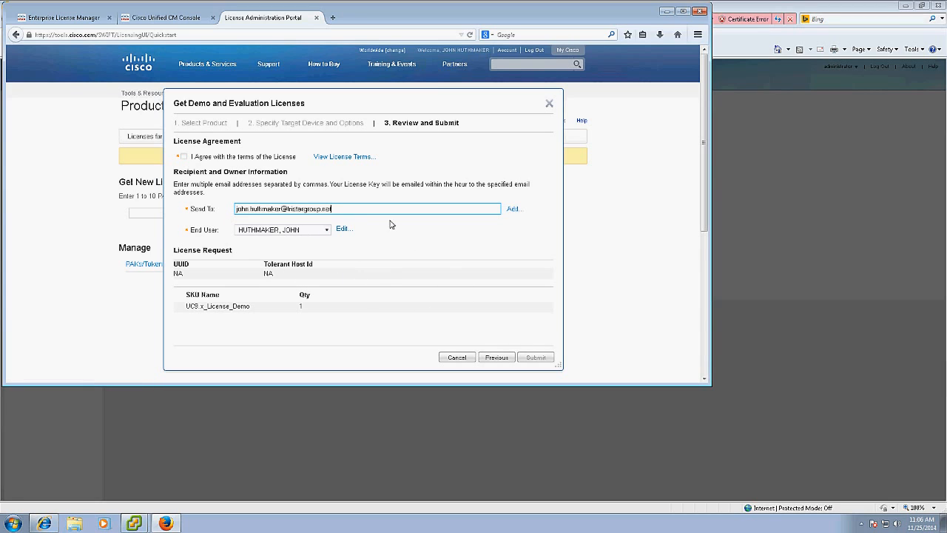
{"action": "left_click", "coordinate": [219, 305]}
{"action": "scroll", "coordinate": [395, 298], "scroll_direction": "down", "scroll_amount": 3}
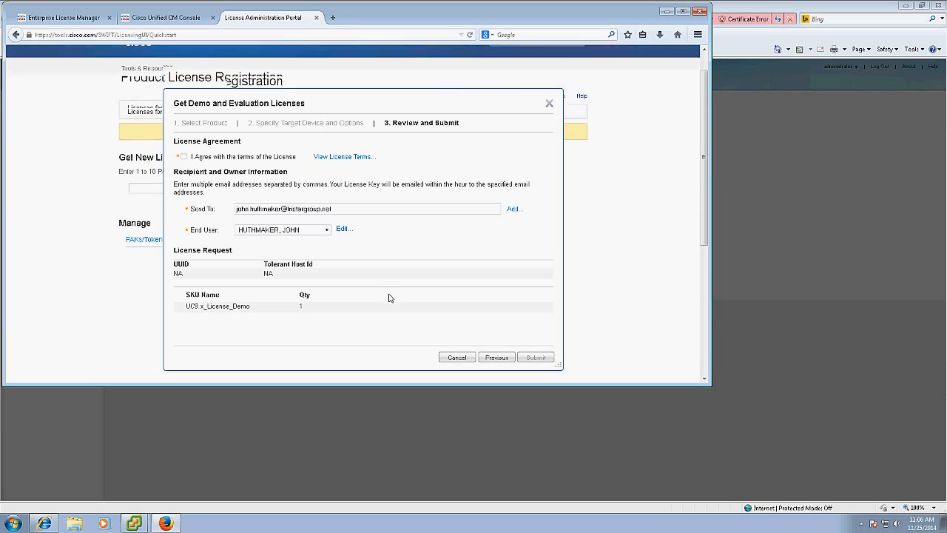
{"action": "left_click", "coordinate": [183, 156]}
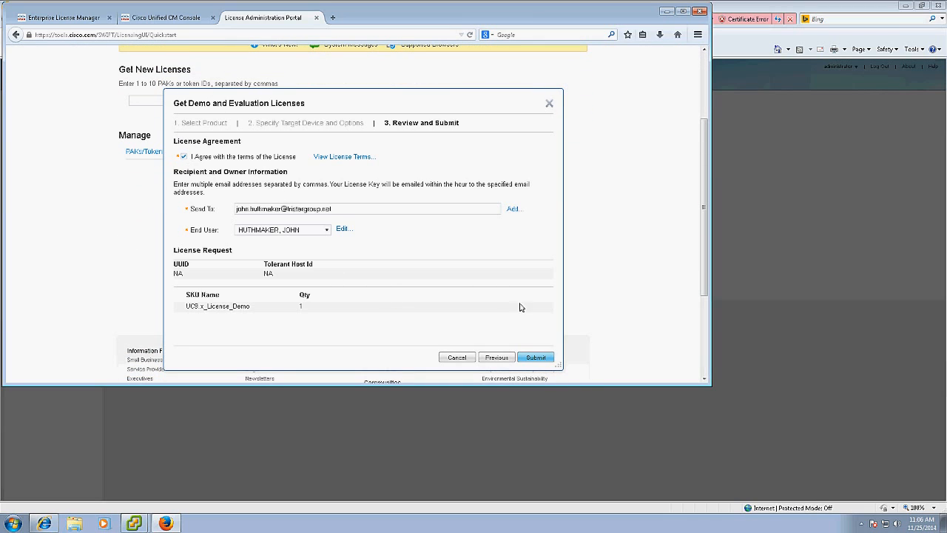
{"action": "left_click", "coordinate": [536, 358]}
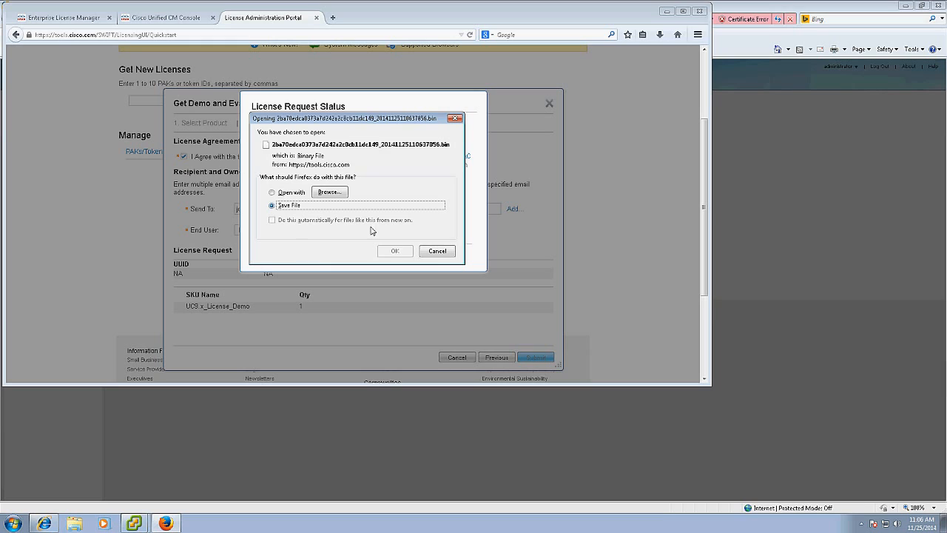
{"action": "left_click", "coordinate": [395, 251]}
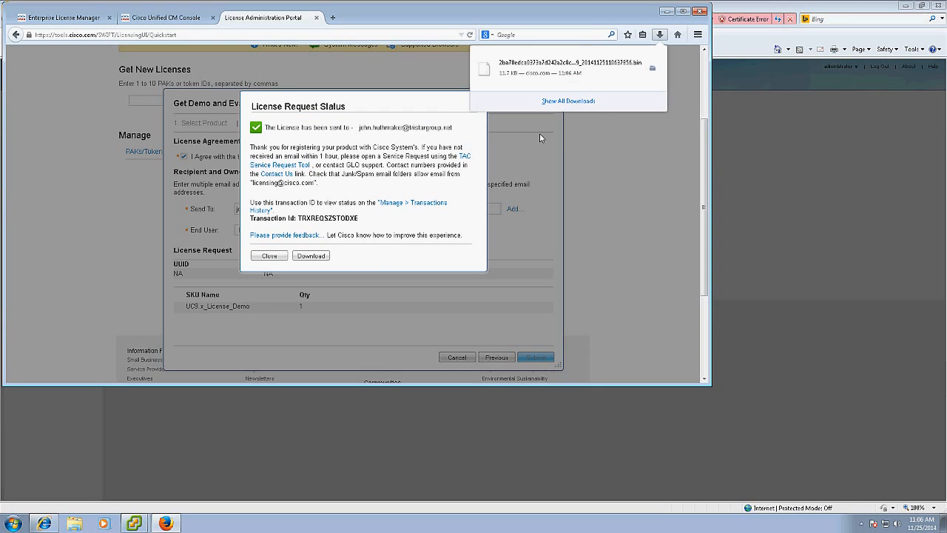
{"action": "right_click", "coordinate": [571, 74]}
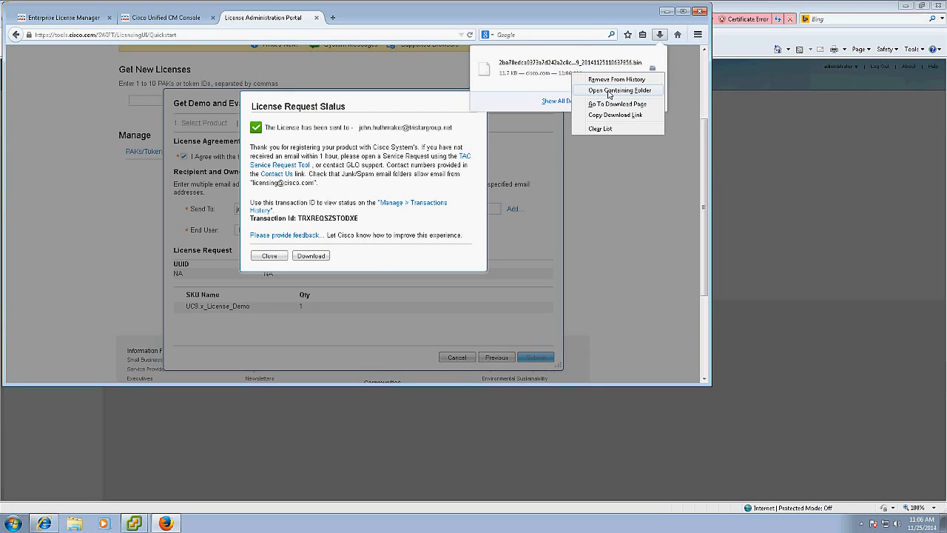
Locate the downloaded license in Downloads, close the portal tab, and return to License Manager.
{"action": "left_click", "coordinate": [608, 89]}
{"action": "left_click", "coordinate": [459, 118]}
{"action": "key", "text": "ctrl+c"}
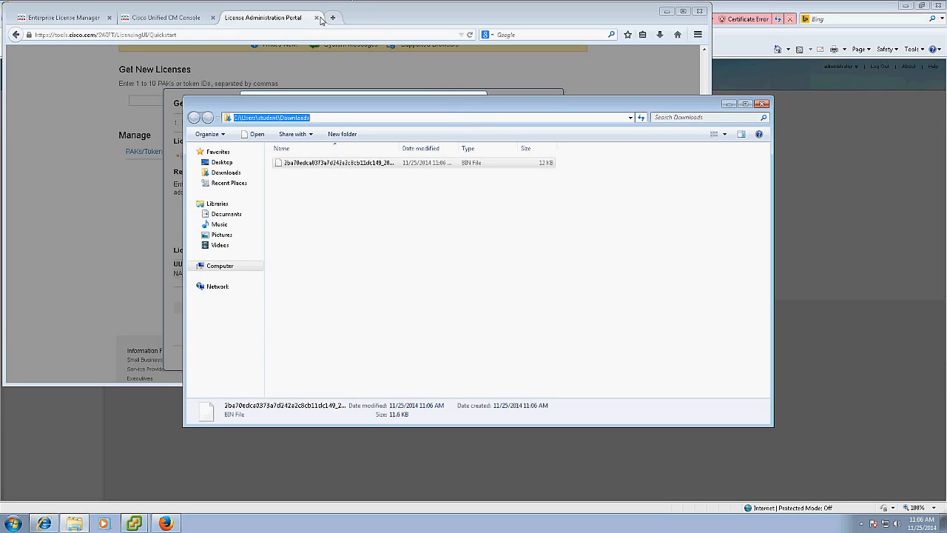
{"action": "left_click", "coordinate": [318, 17]}
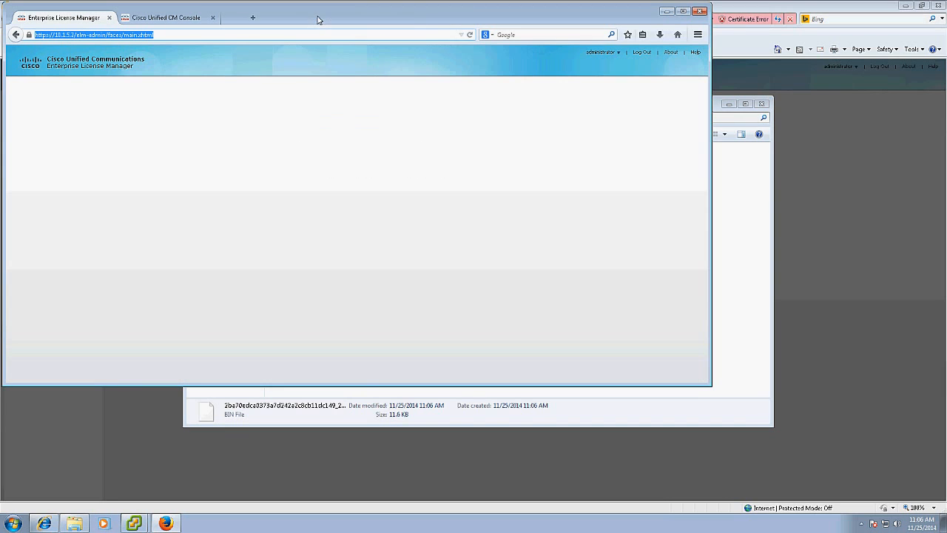
{"action": "left_click", "coordinate": [43, 523]}
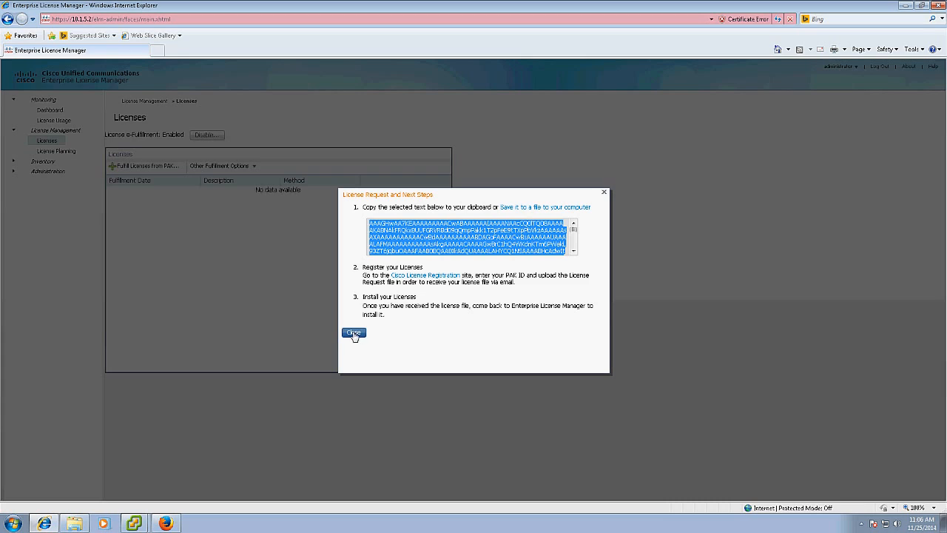
{"action": "left_click", "coordinate": [354, 332]}
Fulfill licenses from file by installing the downloaded .bin license.
{"action": "left_click", "coordinate": [222, 165]}
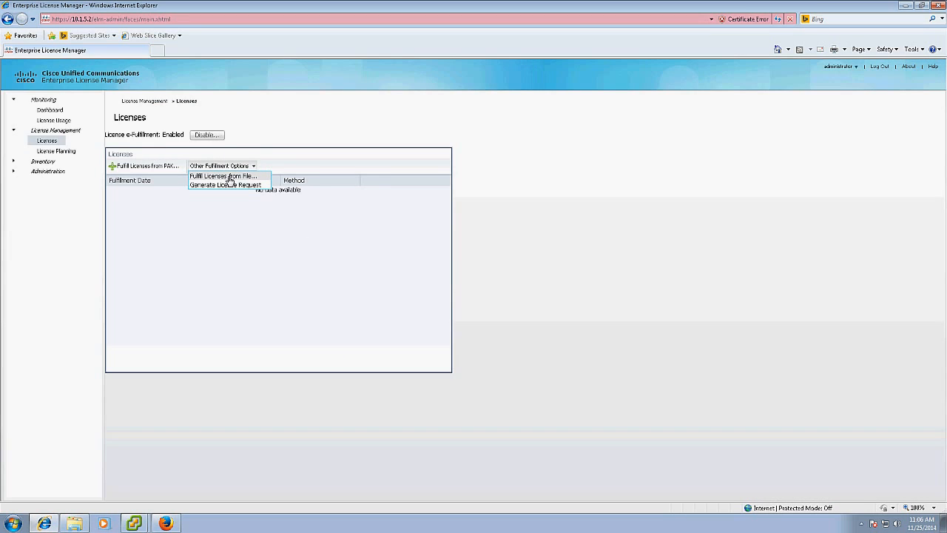
{"action": "left_click", "coordinate": [239, 177]}
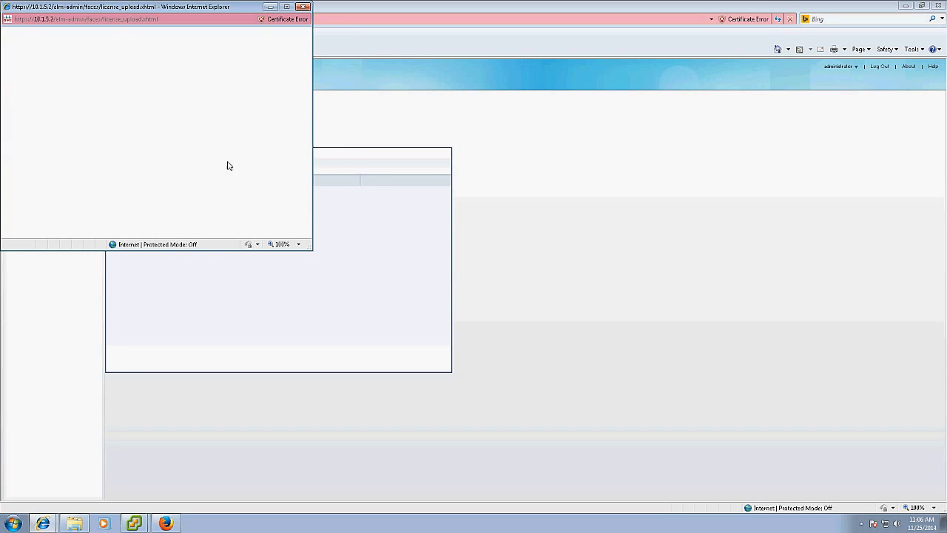
{"action": "left_click", "coordinate": [121, 62]}
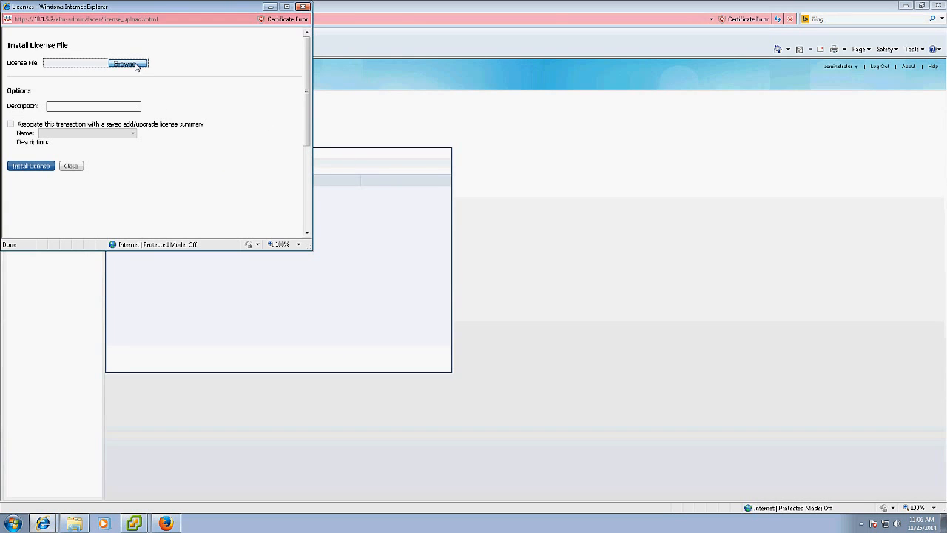
{"action": "key", "text": "ctrl+v"}
{"action": "left_click", "coordinate": [312, 234]}
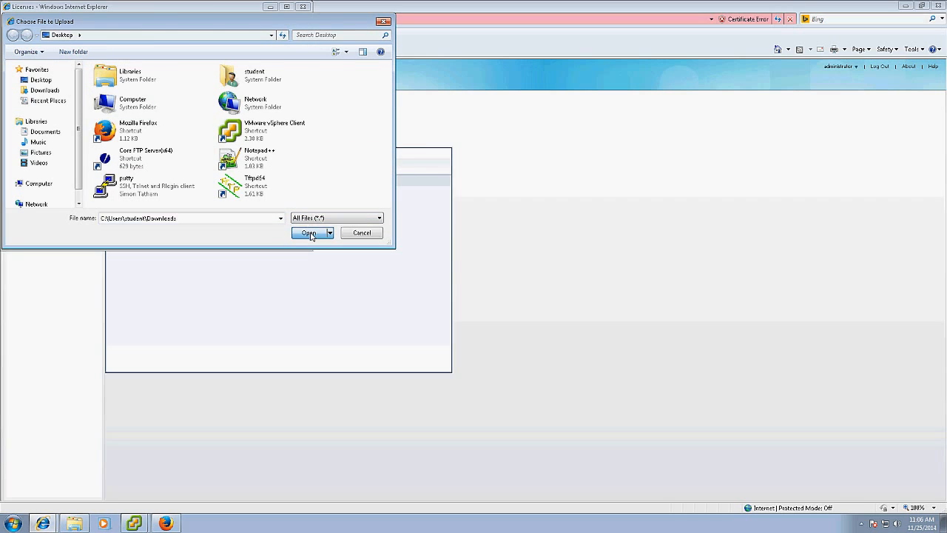
{"action": "double_click", "coordinate": [123, 80]}
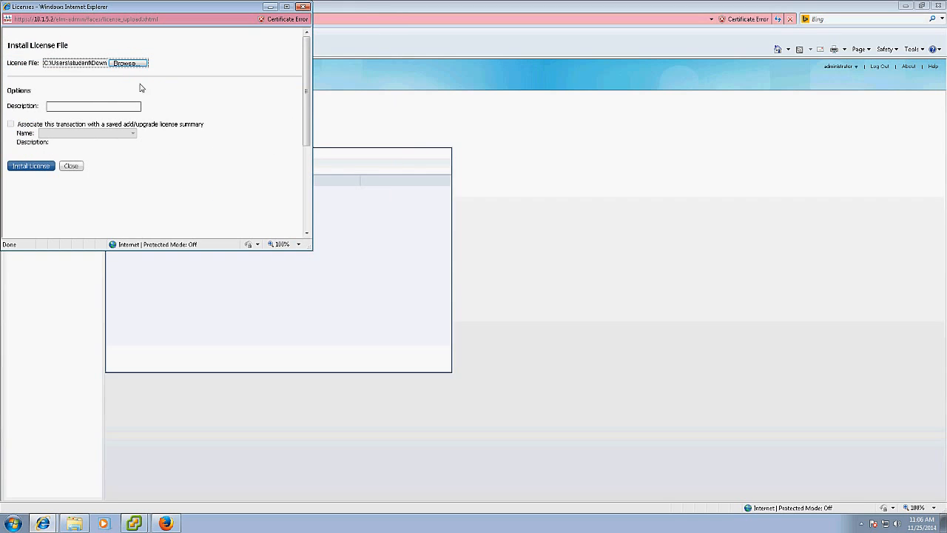
{"action": "left_click", "coordinate": [22, 168]}
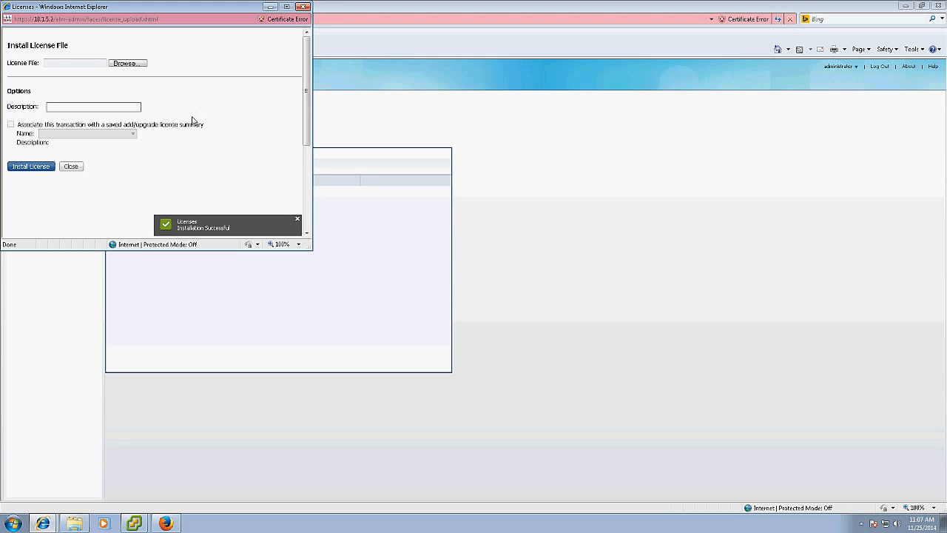
{"action": "left_click", "coordinate": [68, 167]}
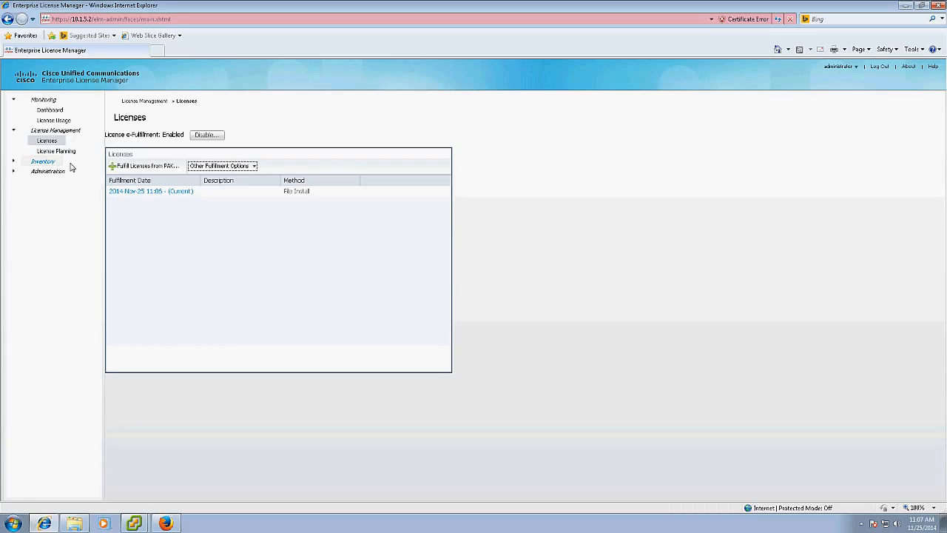
Go to Inventory > Product Instances and click Add for a new instance.
{"action": "left_click", "coordinate": [13, 162]}
{"action": "left_click", "coordinate": [68, 171]}
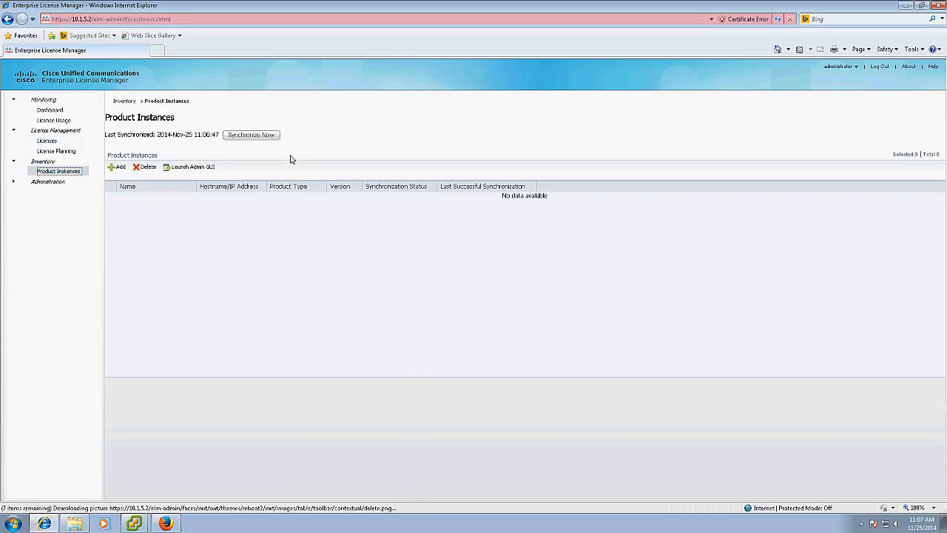
{"action": "left_click", "coordinate": [116, 167]}
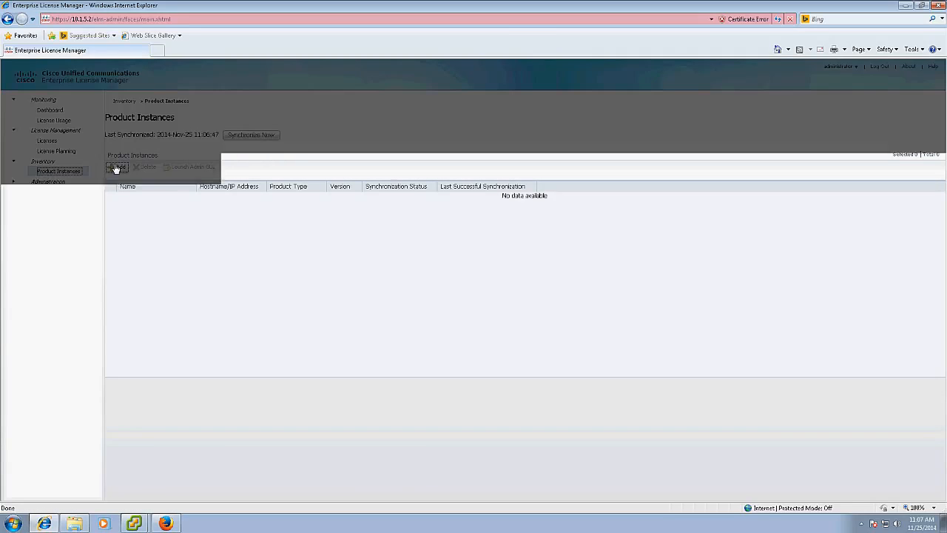
Add product instance HQ CUCM, type Unified CM, host 10.1.5.2, using administrator credentials.
{"action": "left_click", "coordinate": [500, 238]}
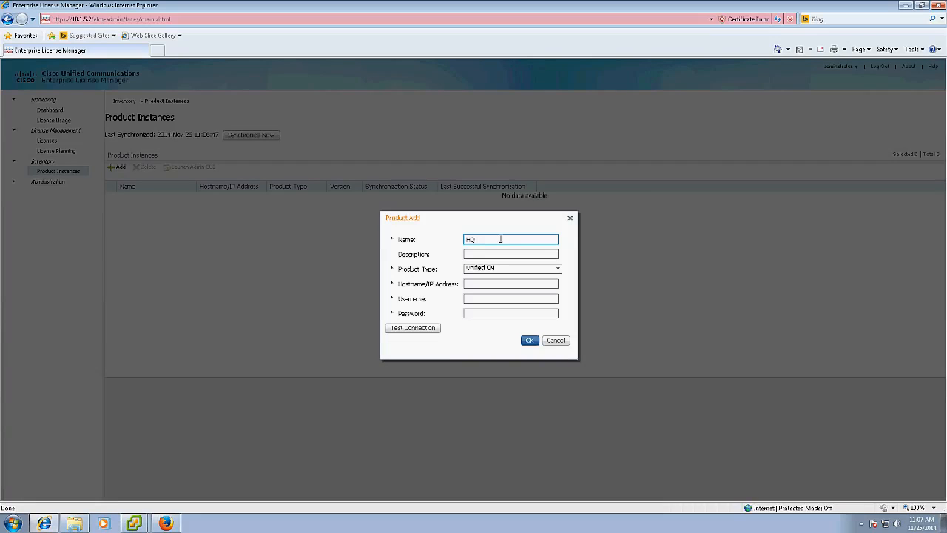
{"action": "type", "text": "HQ CUCM"}
{"action": "key", "text": "Tab"}
{"action": "key", "text": "Tab"}
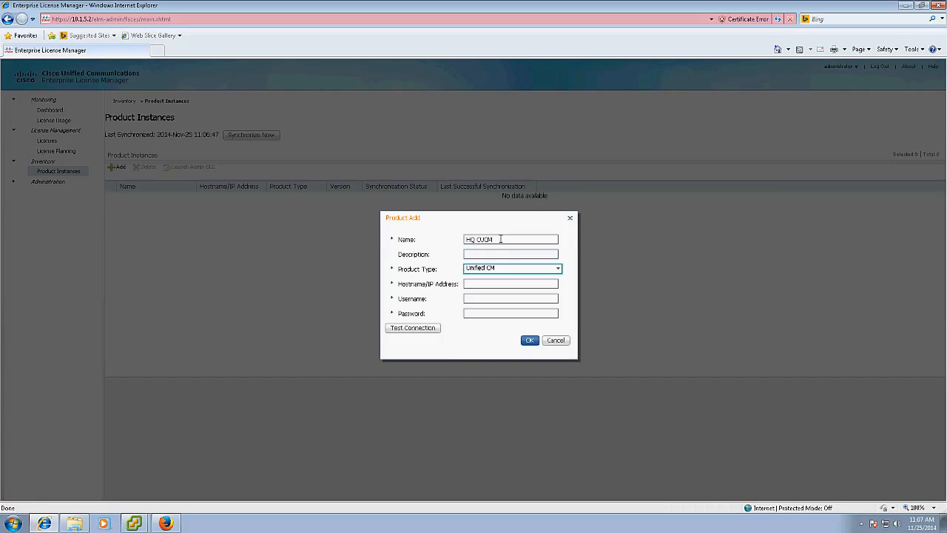
{"action": "key", "text": "Tab"}
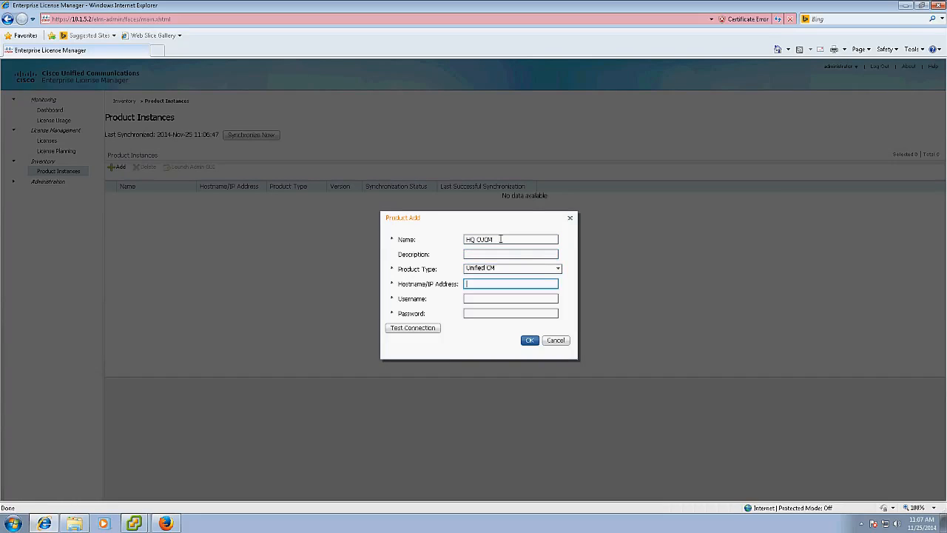
{"action": "left_click", "coordinate": [557, 269]}
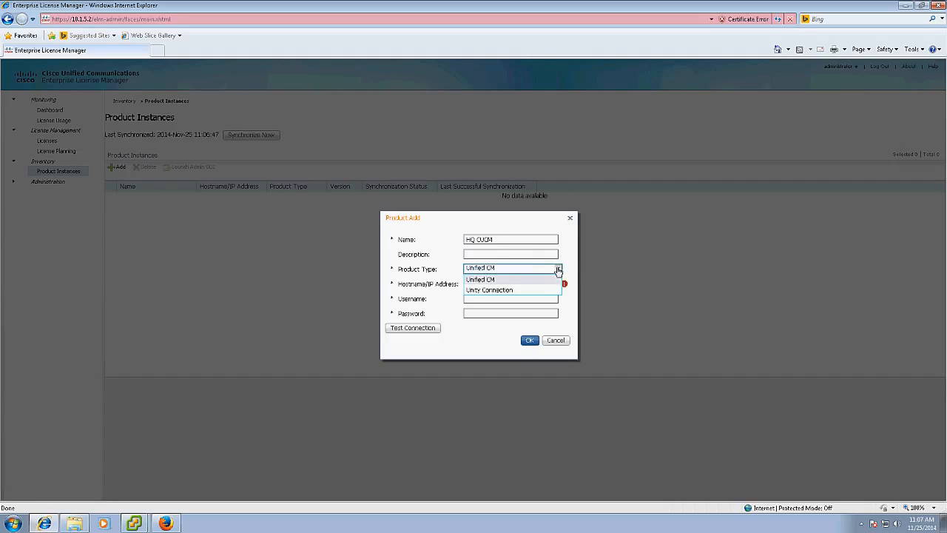
{"action": "left_click", "coordinate": [503, 279]}
{"action": "left_click", "coordinate": [484, 286]}
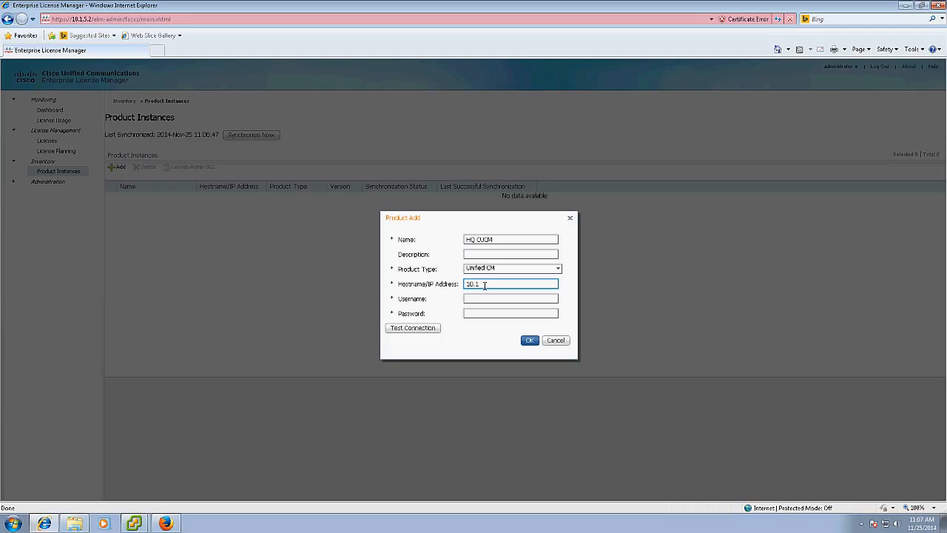
{"action": "key", "text": "Tab"}
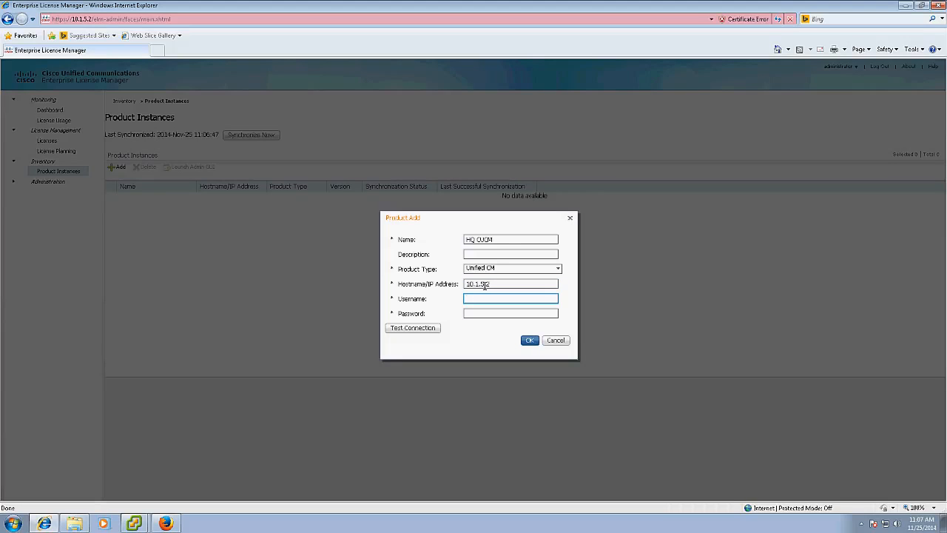
{"action": "type", "text": "administrator"}
{"action": "key", "text": "Tab"}
{"action": "type", "text": "c"}
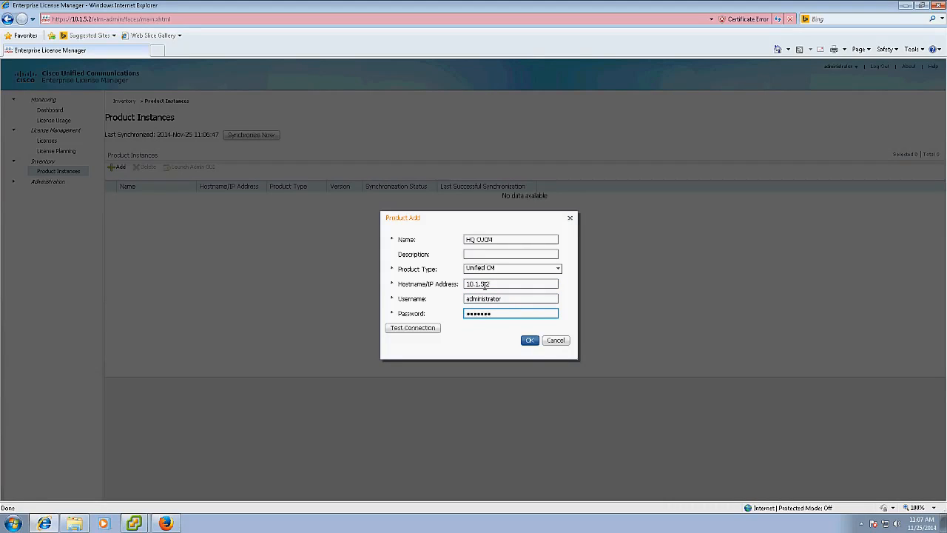
{"action": "left_click", "coordinate": [530, 340]}
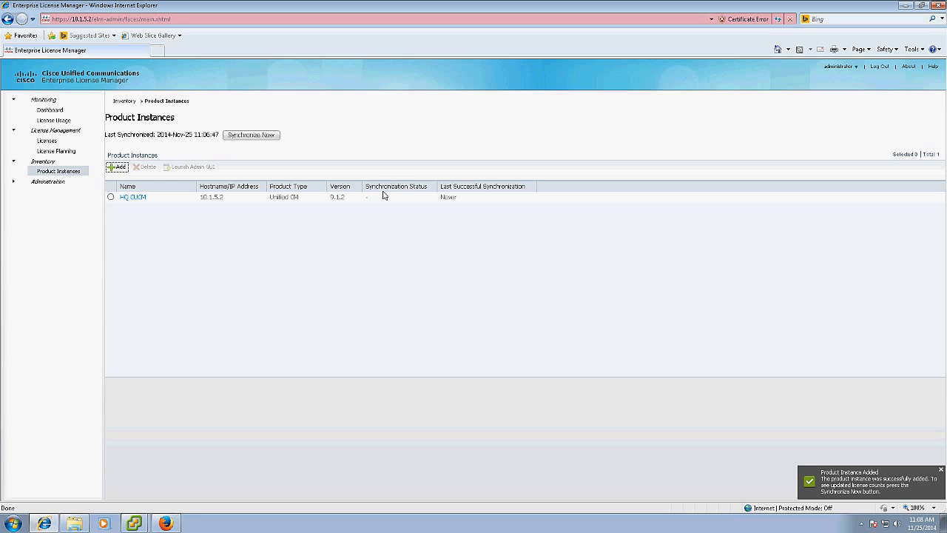
Synchronize HQ CUCM now, then close the Internet Explorer window.
{"action": "left_click", "coordinate": [111, 198]}
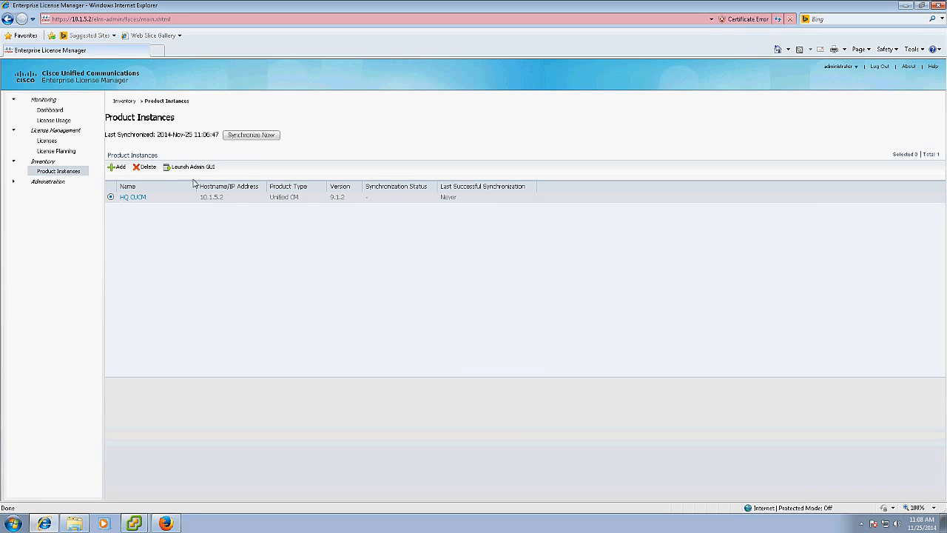
{"action": "left_click", "coordinate": [245, 139]}
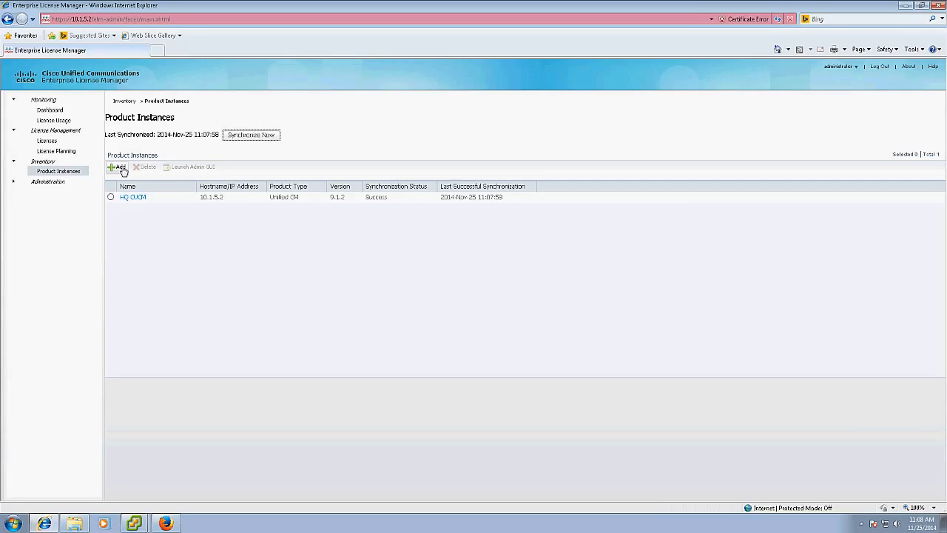
{"action": "left_click", "coordinate": [942, 5]}
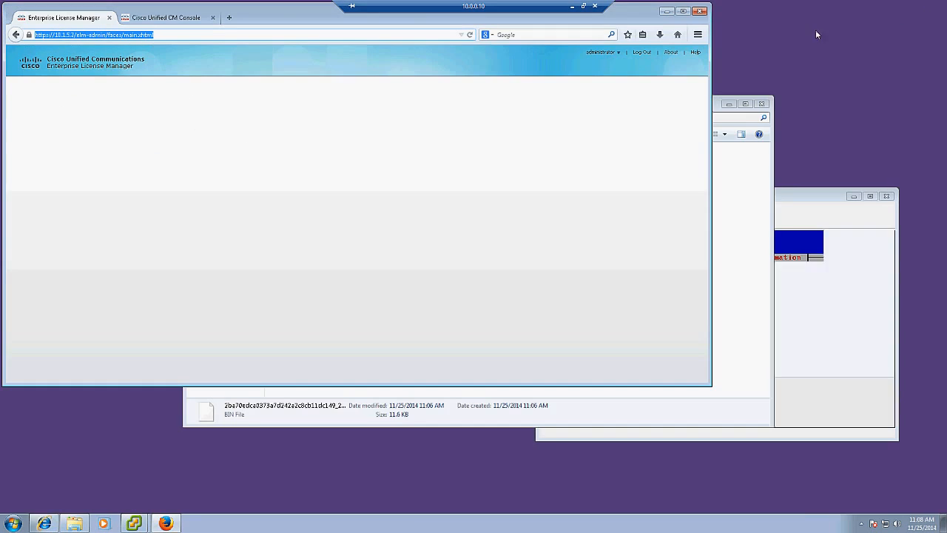
Close the license manager tab and go to Cisco Unified Serviceability from Navigation.
{"action": "left_click", "coordinate": [108, 17]}
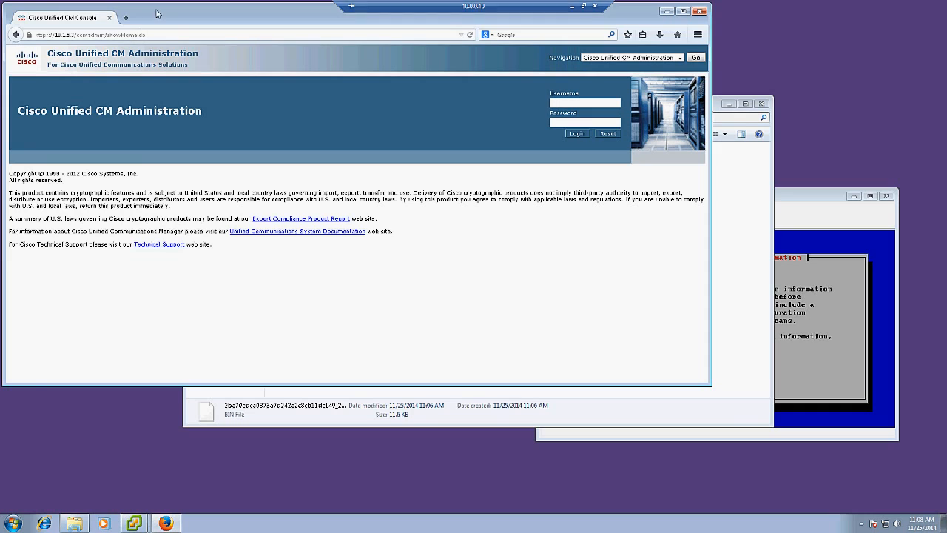
{"action": "left_click_drag", "start_coordinate": [155, 11], "coordinate": [186, 45]}
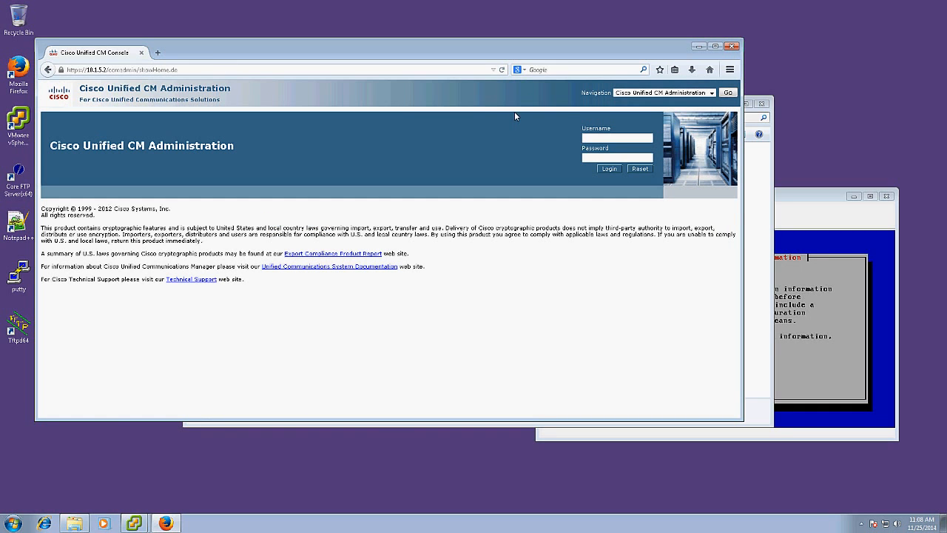
{"action": "left_click", "coordinate": [626, 94]}
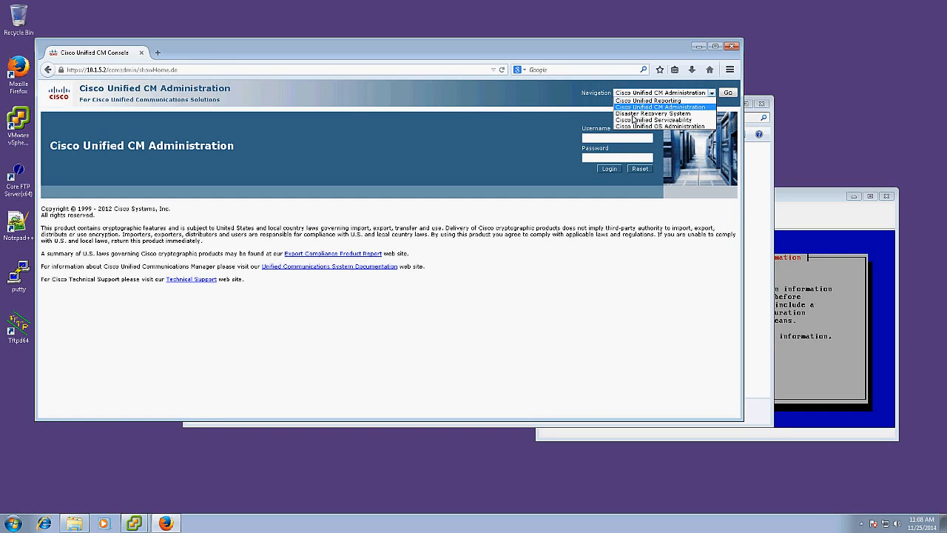
{"action": "left_click", "coordinate": [636, 119]}
{"action": "left_click", "coordinate": [725, 93]}
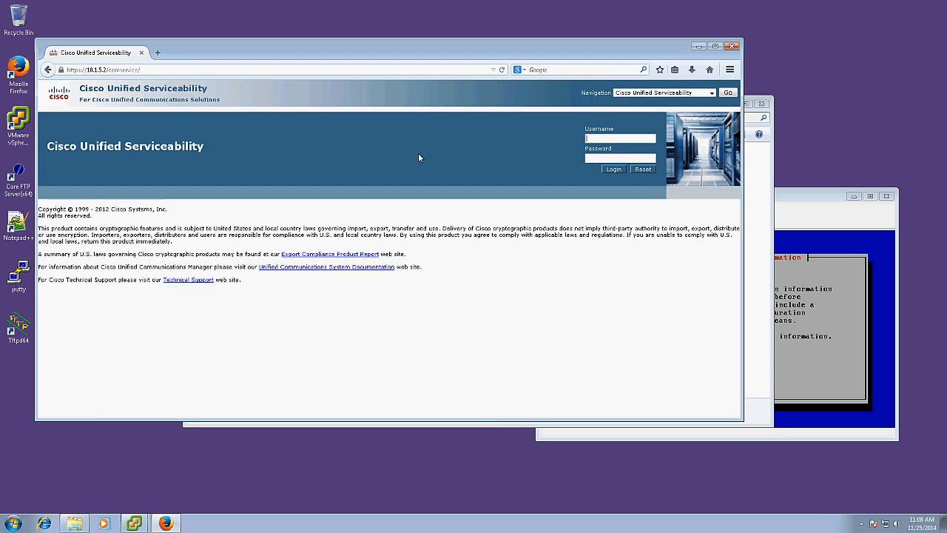
Sign in as administrator and open Tools > Service Activation for pub-hq.
{"action": "type", "text": "administrator"}
{"action": "key", "text": "Tab"}
{"action": "type", "text": "**********"}
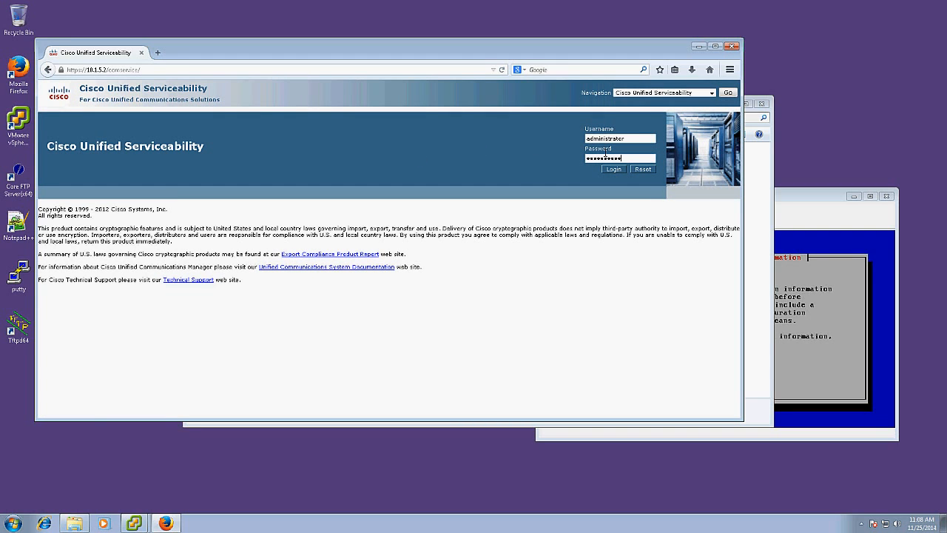
{"action": "key", "text": "Return"}
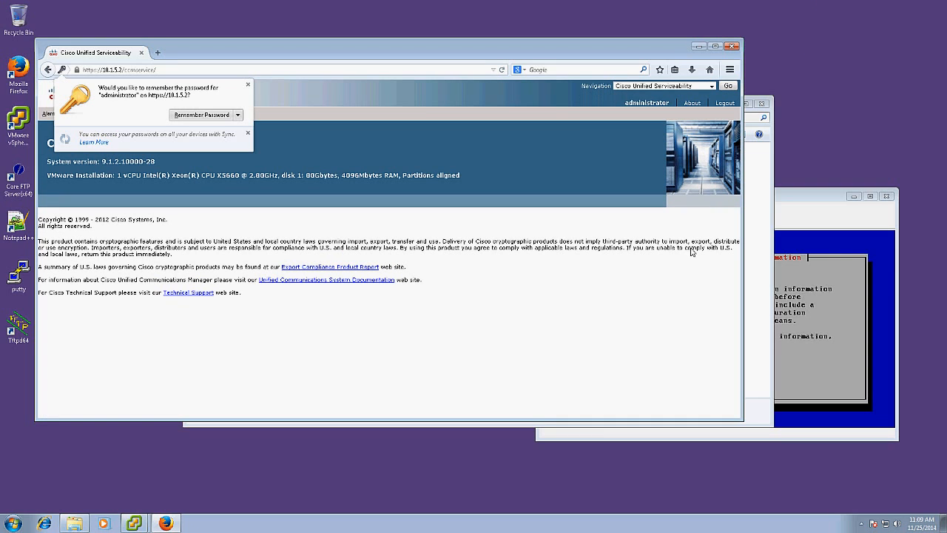
{"action": "left_click", "coordinate": [433, 169]}
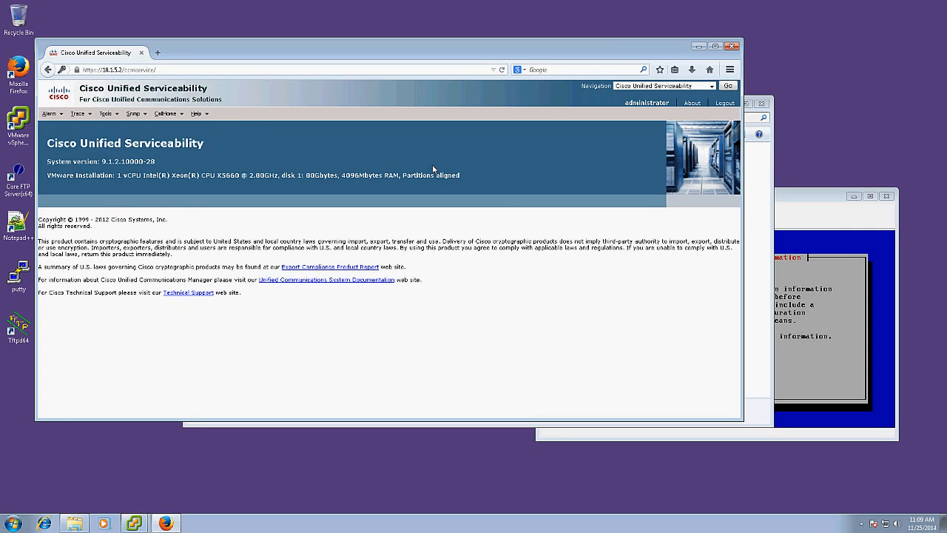
{"action": "left_click", "coordinate": [109, 113]}
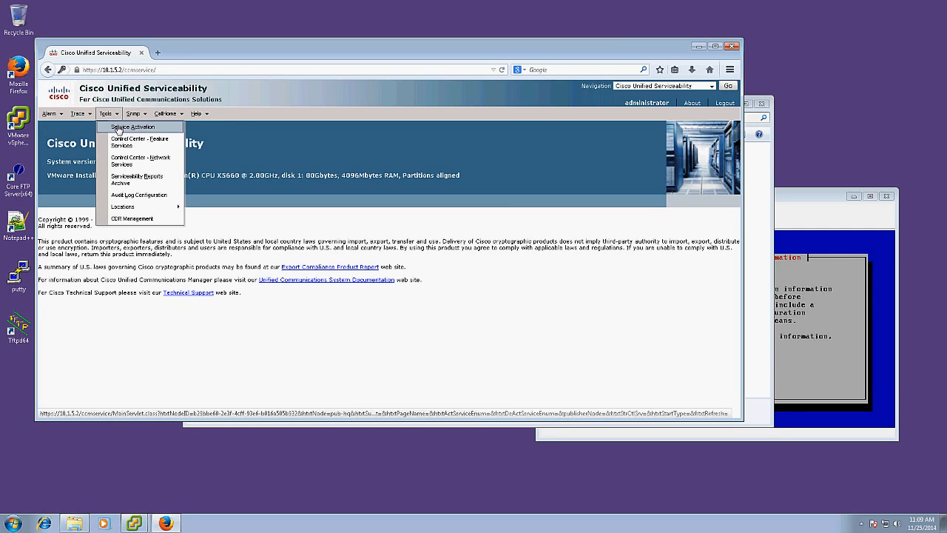
{"action": "left_click", "coordinate": [119, 128]}
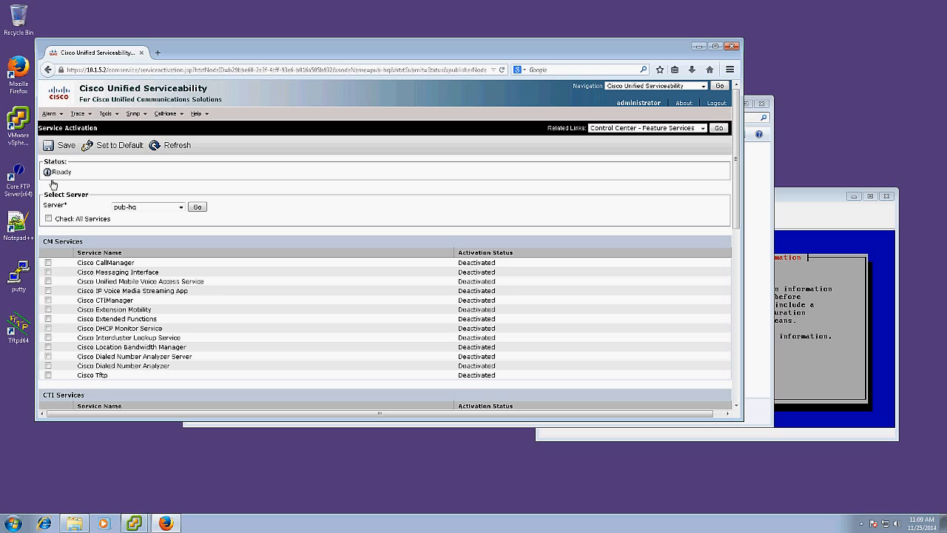
Check all services on pub-hq, then save and confirm their activation.
{"action": "left_click", "coordinate": [48, 219]}
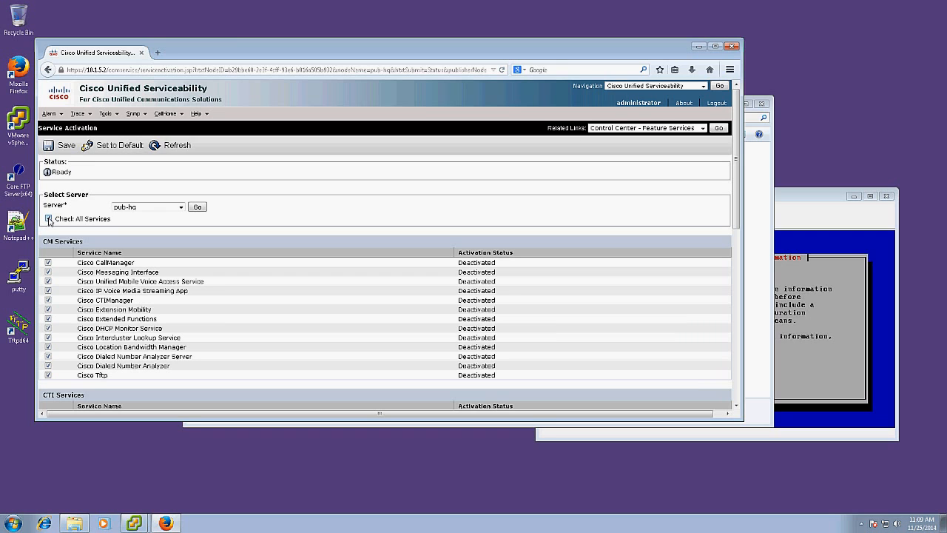
{"action": "left_click", "coordinate": [65, 146]}
{"action": "left_click", "coordinate": [439, 223]}
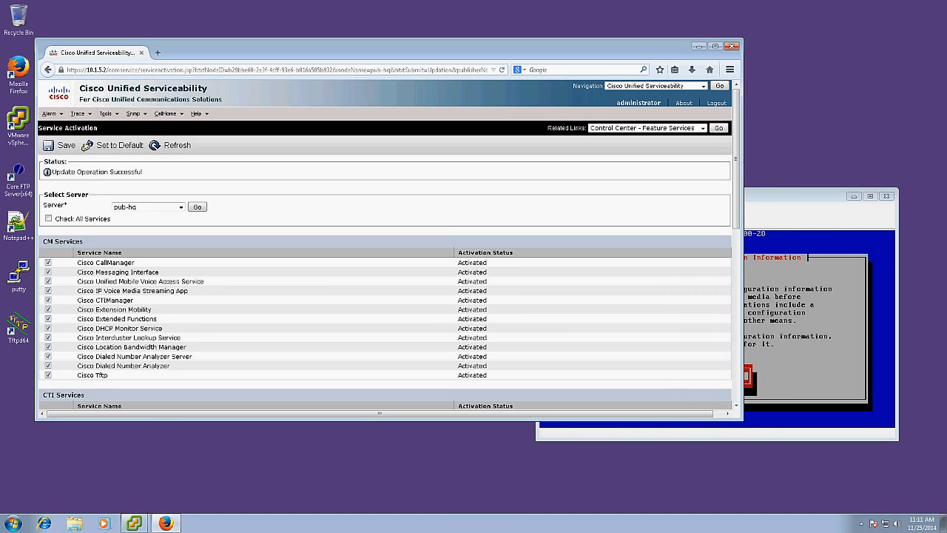
{"action": "left_click", "coordinate": [626, 88]}
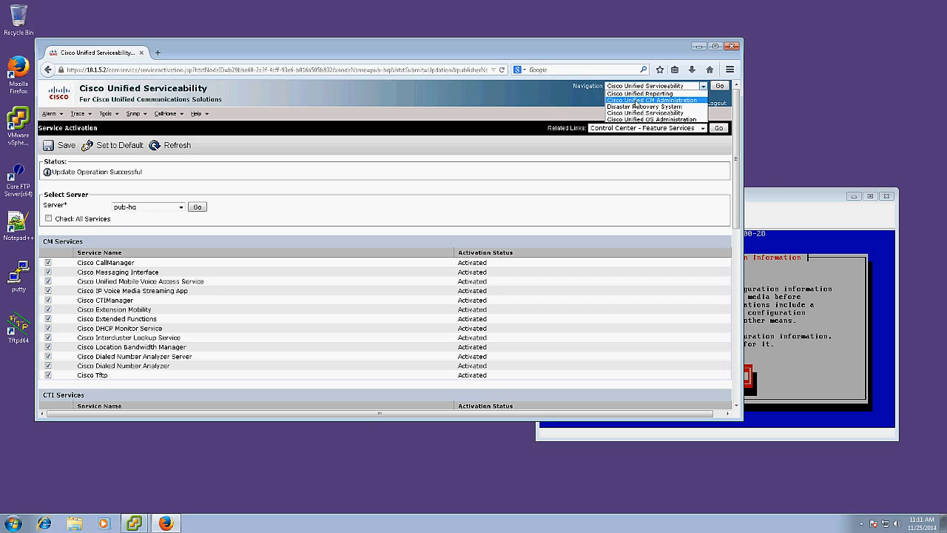
Switch to Cisco Unified CM Administration and list all configured servers under System > Server.
{"action": "left_click", "coordinate": [637, 105]}
{"action": "left_click", "coordinate": [721, 86]}
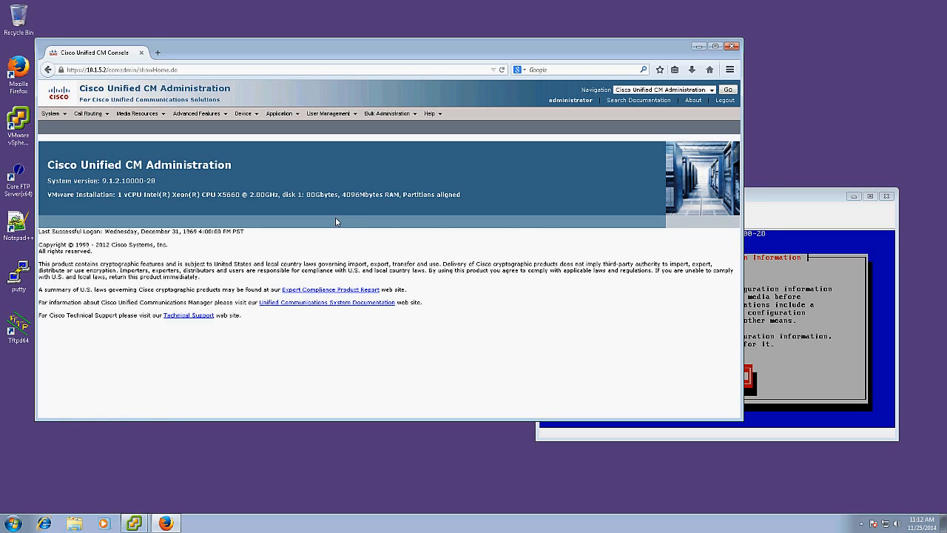
{"action": "left_click", "coordinate": [51, 114]}
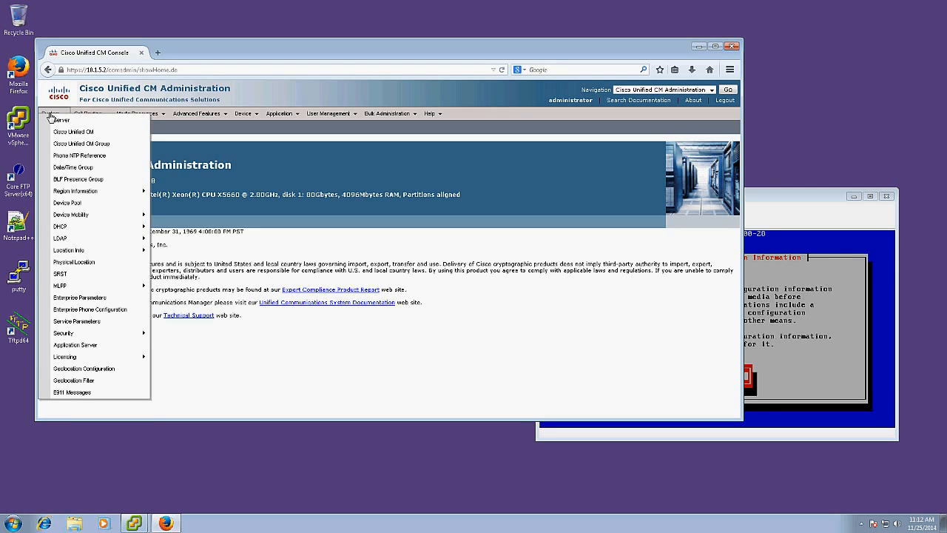
{"action": "left_click", "coordinate": [58, 123]}
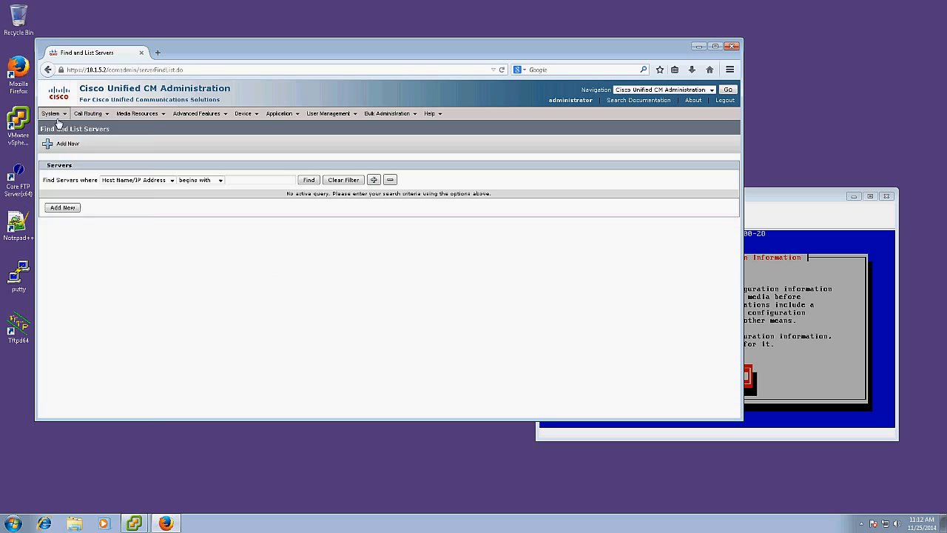
{"action": "left_click", "coordinate": [308, 180]}
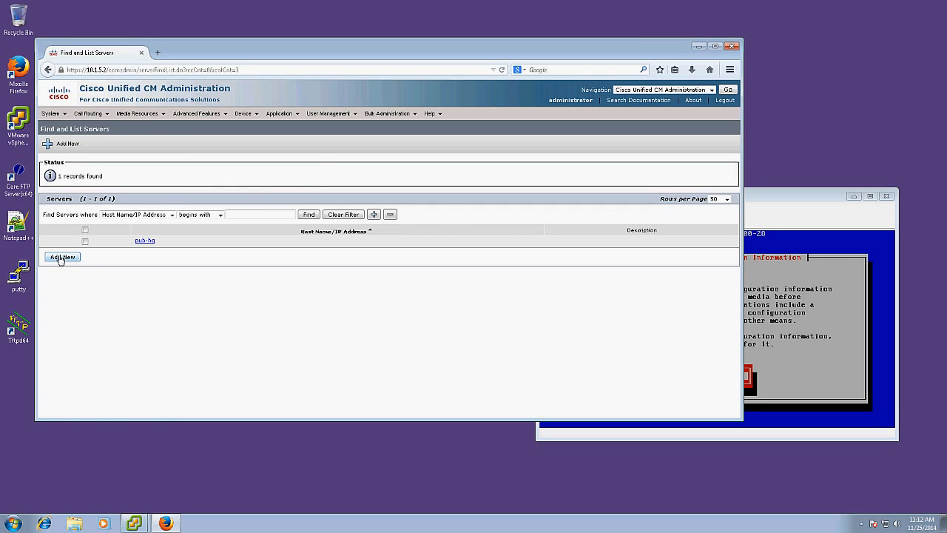
Add a new server with host name sub-hq and save it.
{"action": "left_click", "coordinate": [62, 257]}
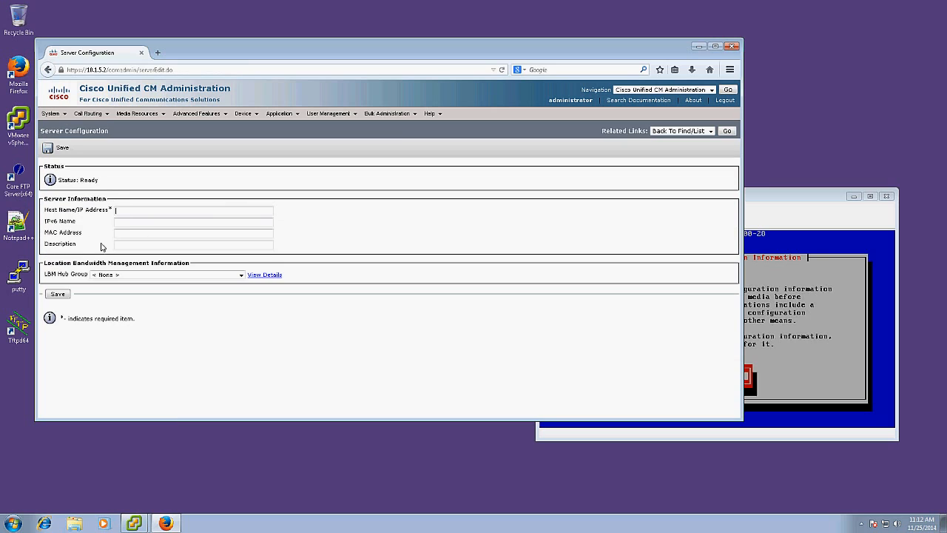
{"action": "type", "text": "sub"}
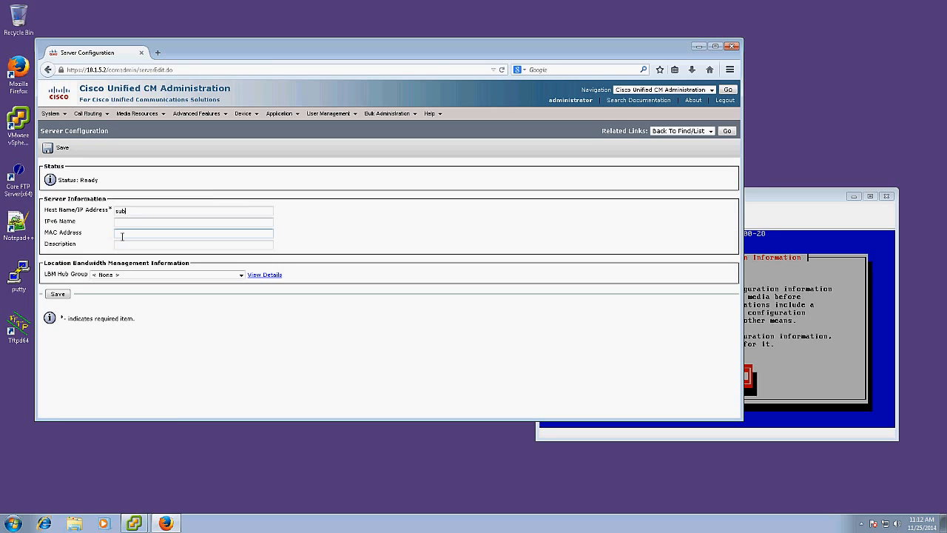
{"action": "type", "text": "-he"}
{"action": "left_click", "coordinate": [65, 294]}
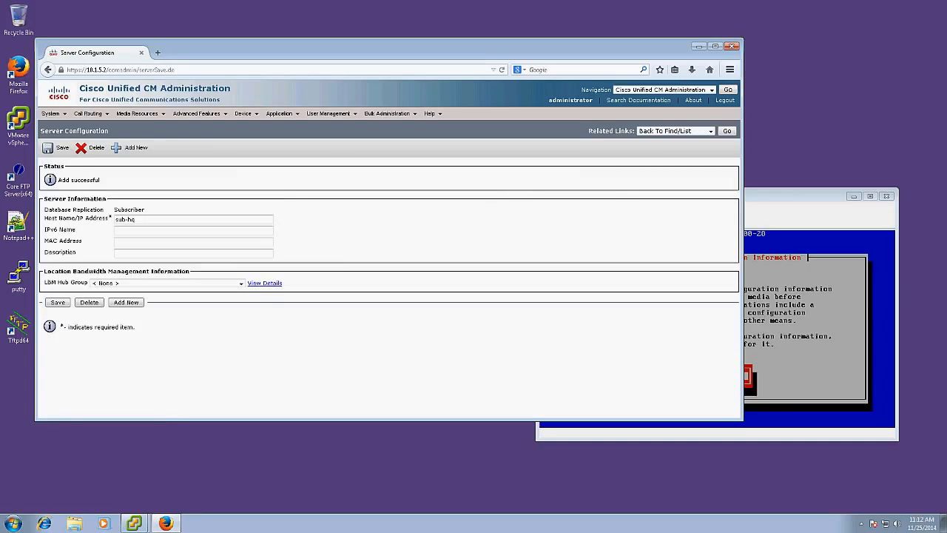
{"action": "left_click", "coordinate": [847, 309]}
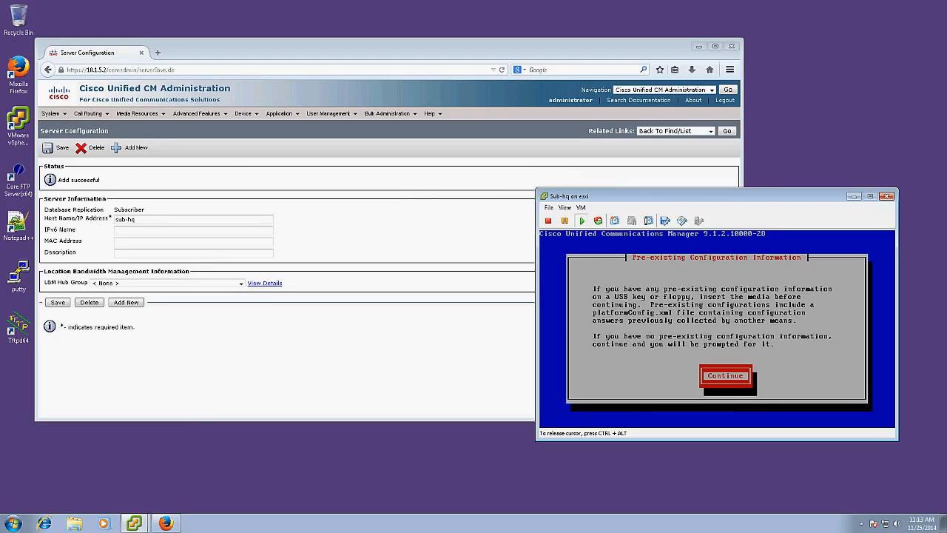
Run a basic install with no patch, America/Los_Angeles timezone and default MTU.
{"action": "key", "text": "Return"}
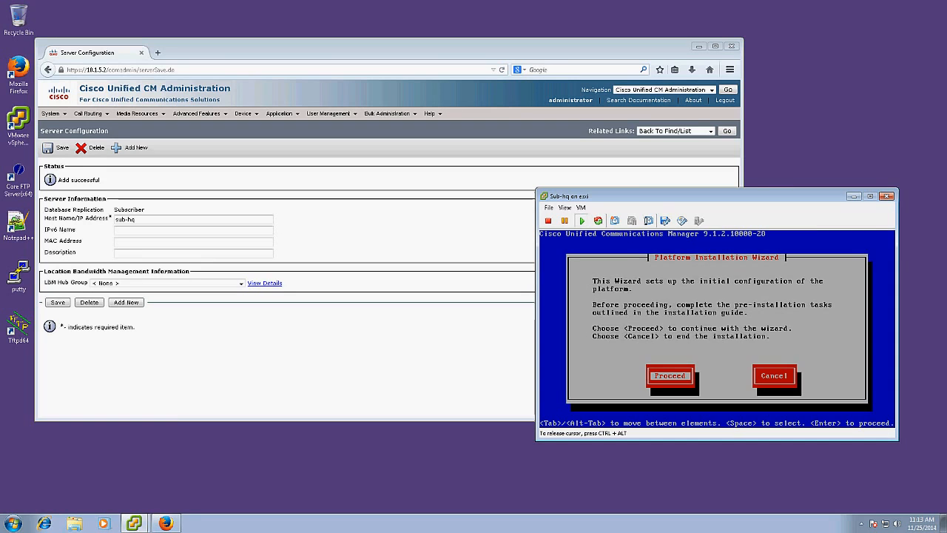
{"action": "key", "text": "Return"}
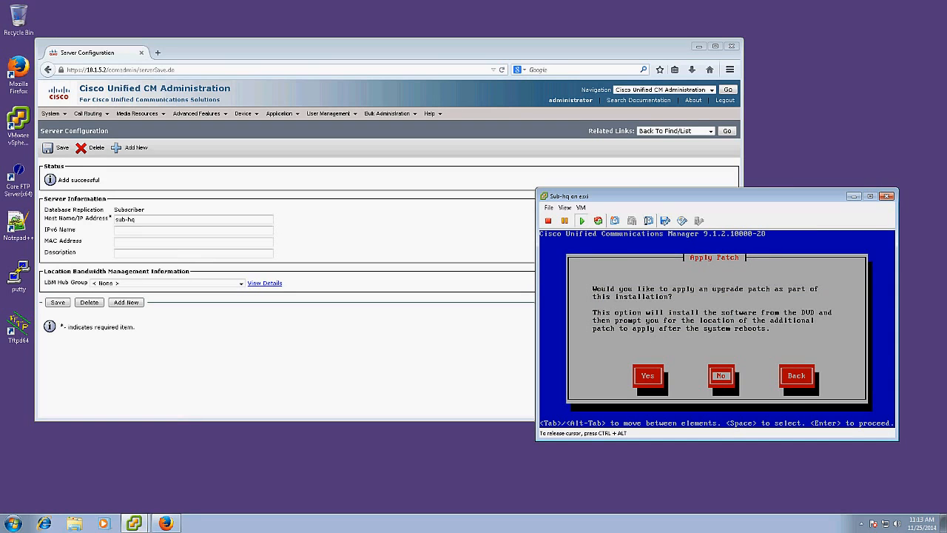
{"action": "key", "text": "Return"}
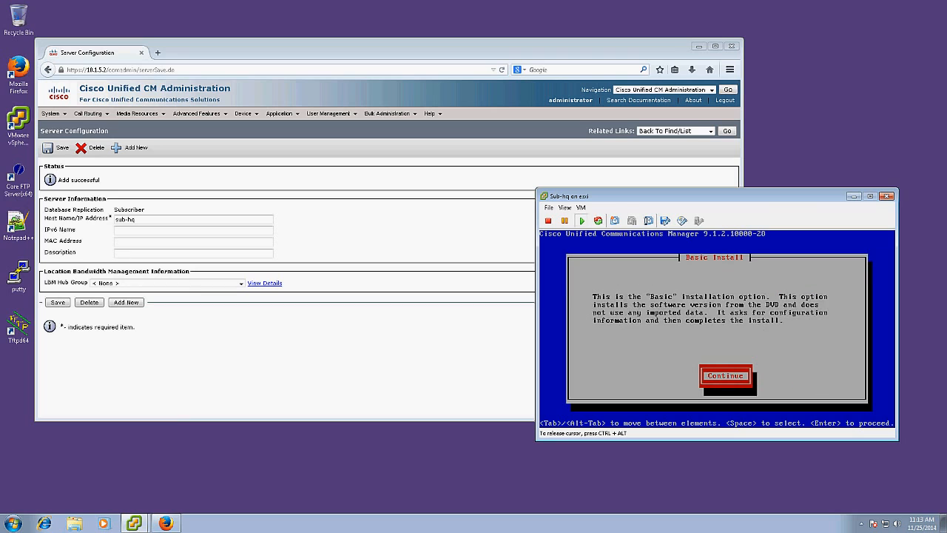
{"action": "key", "text": "Return"}
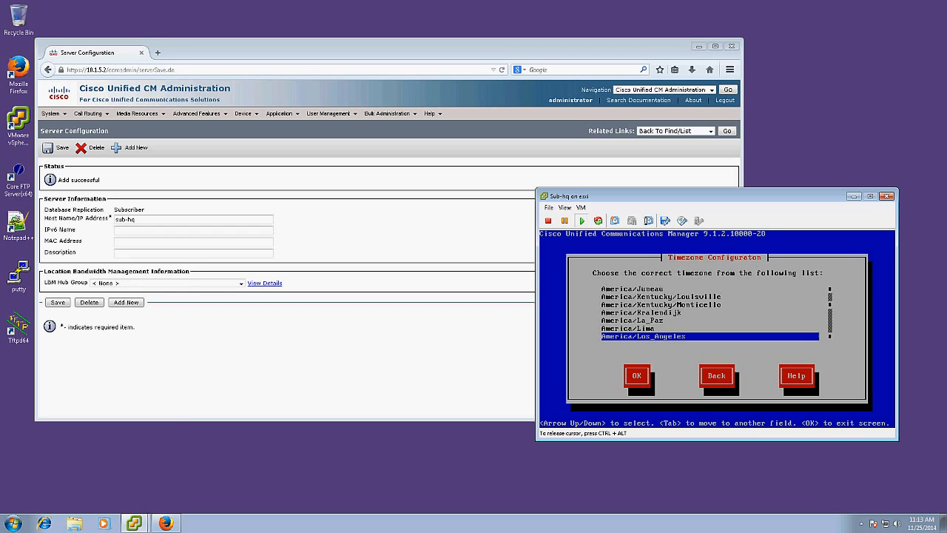
{"action": "key", "text": "Return"}
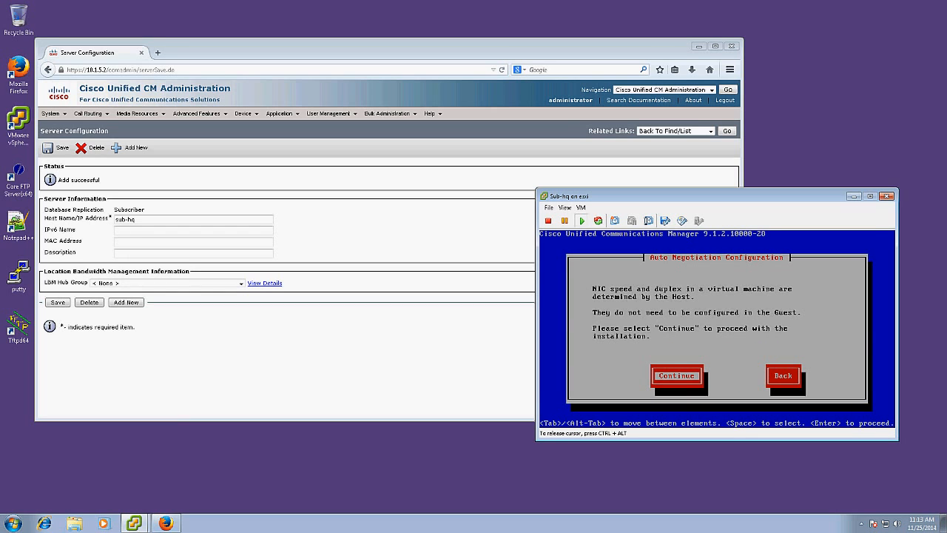
{"action": "key", "text": "Return"}
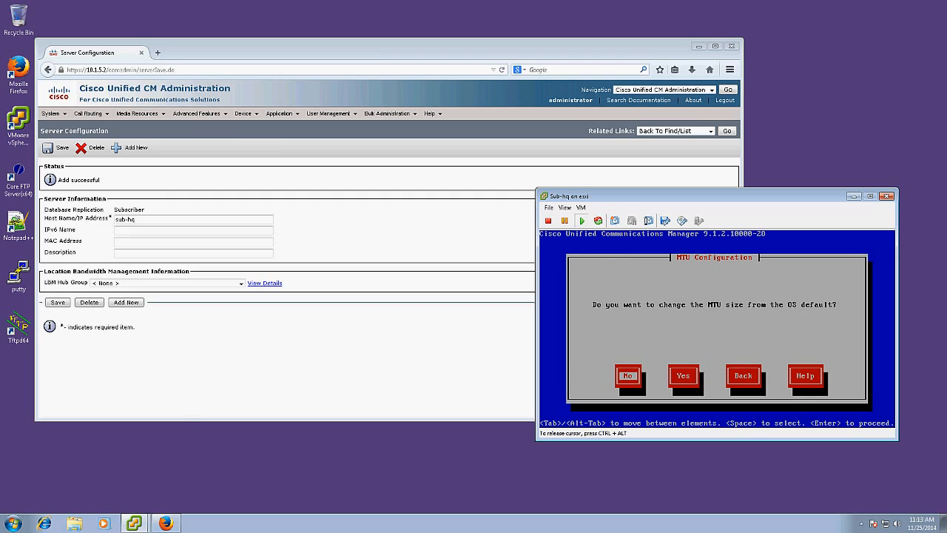
{"action": "key", "text": "Return"}
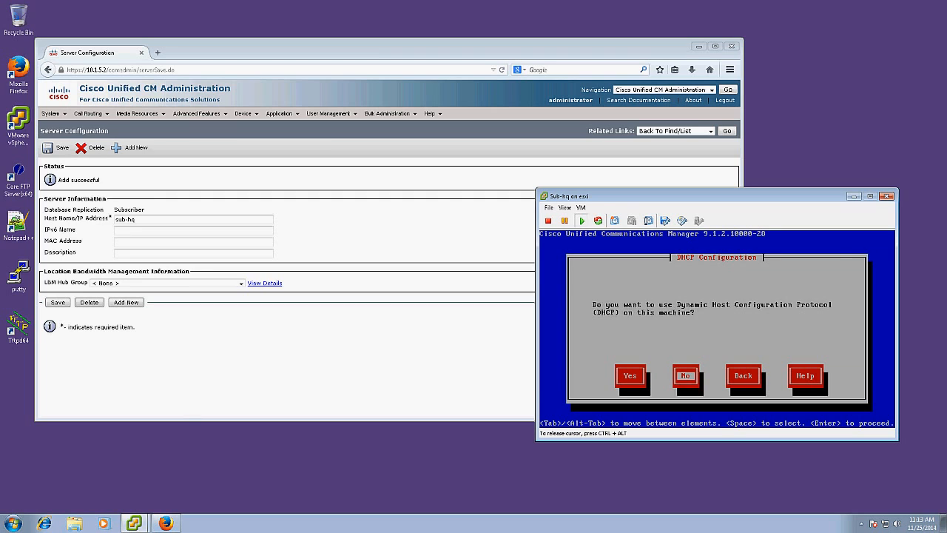
Decline DHCP and set static host sub-hq, IP 10.1.5.3, mask 255.255.255.0, gateway 10.1.5.1.
{"action": "key", "text": "Return"}
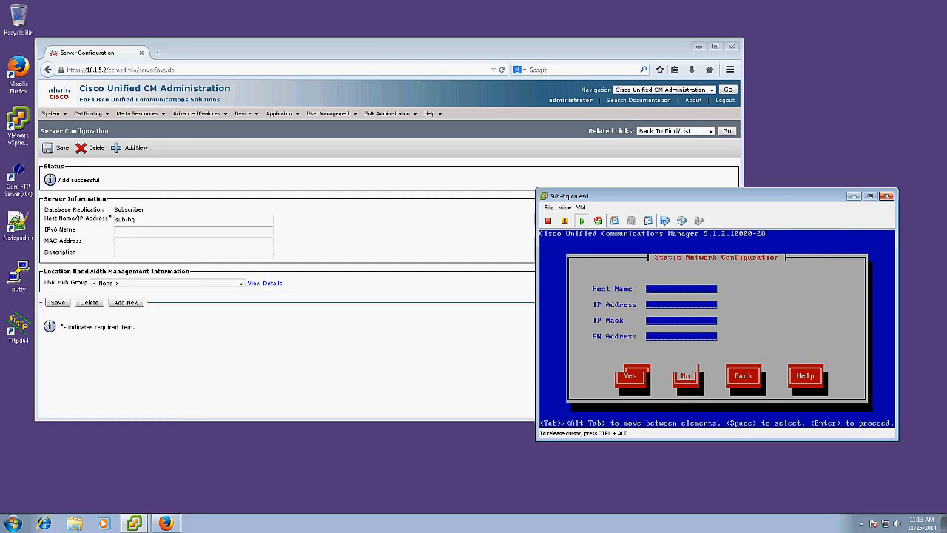
{"action": "type", "text": "sub-"}
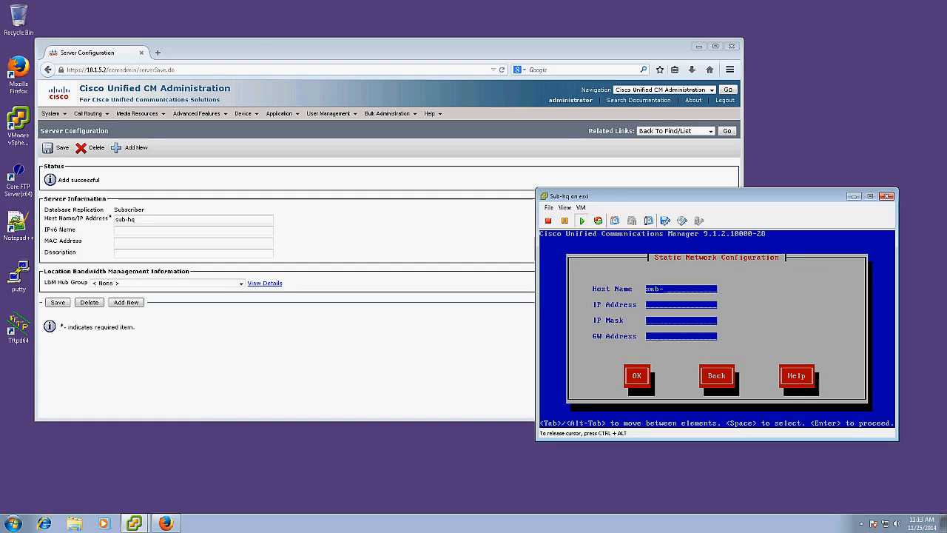
{"action": "type", "text": "hq"}
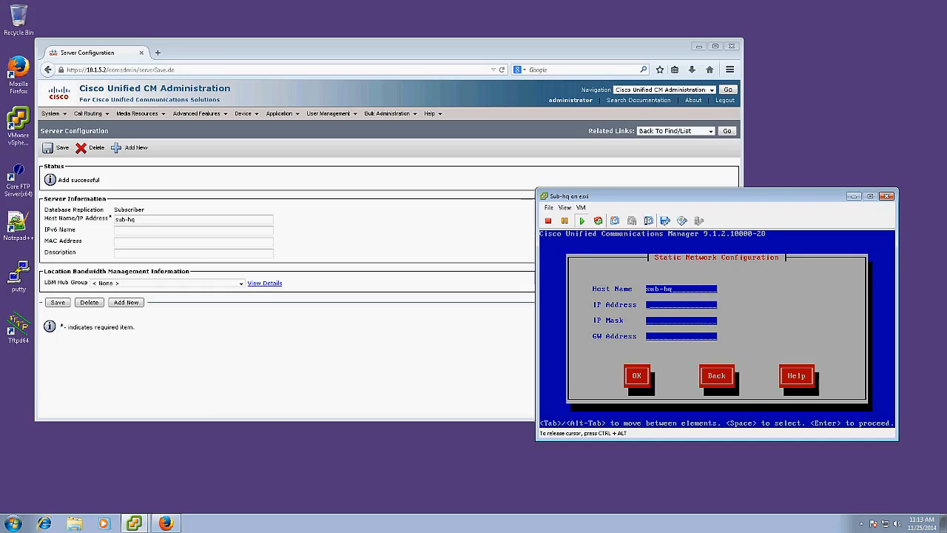
{"action": "key", "text": "Tab"}
{"action": "type", "text": "10.1.5.3"}
{"action": "key", "text": "Tab"}
{"action": "type", "text": "25."}
{"action": "type", "text": "5.255"}
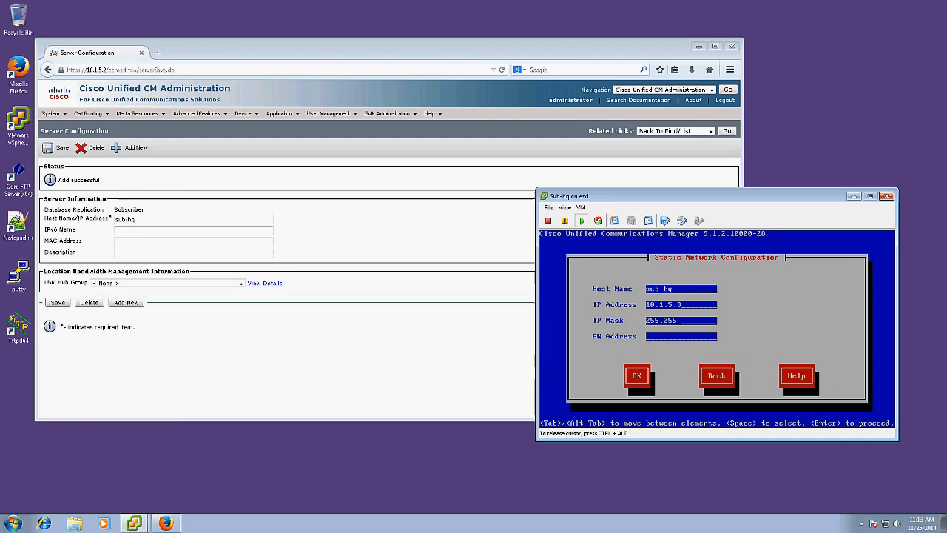
{"action": "type", "text": ".255.0"}
{"action": "key", "text": "Tab"}
{"action": "type", "text": "1"}
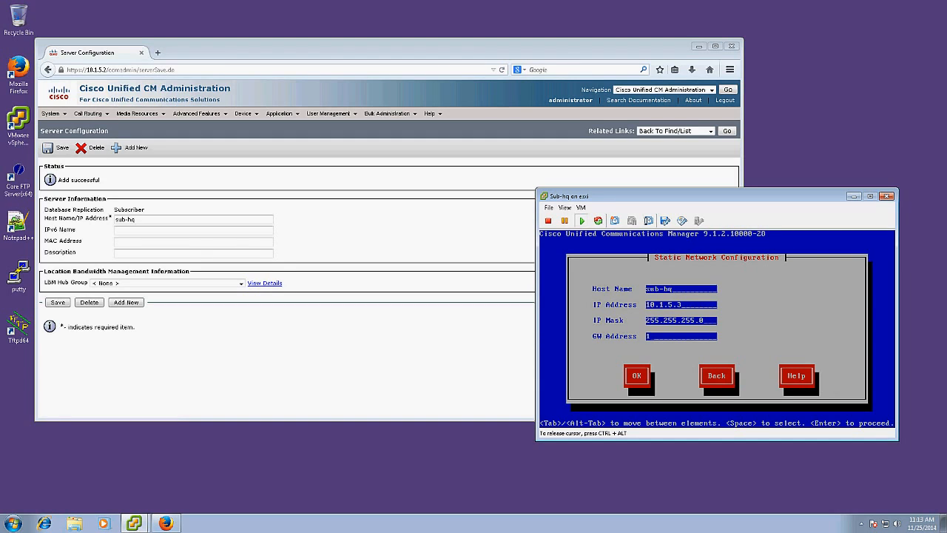
{"action": "type", "text": "0.1.5.1"}
{"action": "key", "text": "Tab"}
{"action": "key", "text": "Return"}
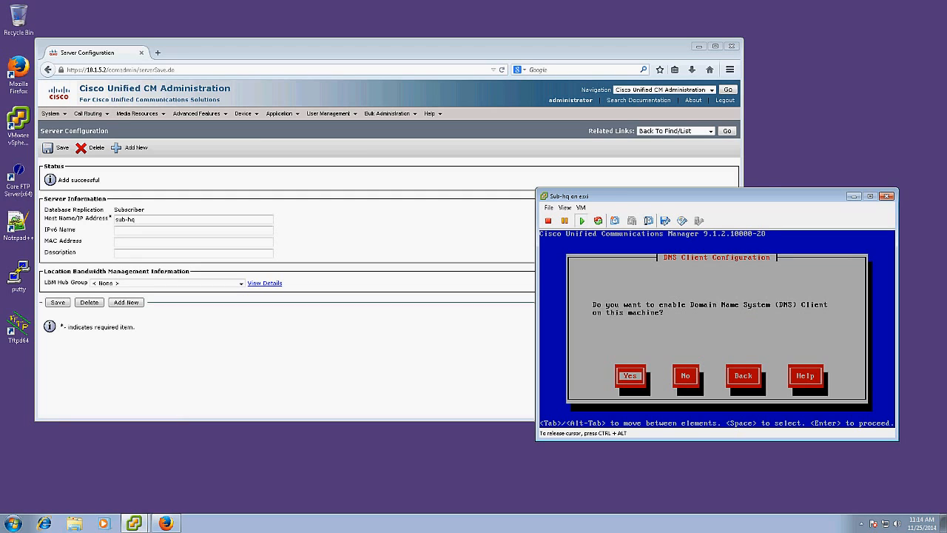
Enable the DNS client with primary DNS 10.1.6.8 and domain beyondvoip.net.
{"action": "key", "text": "Return"}
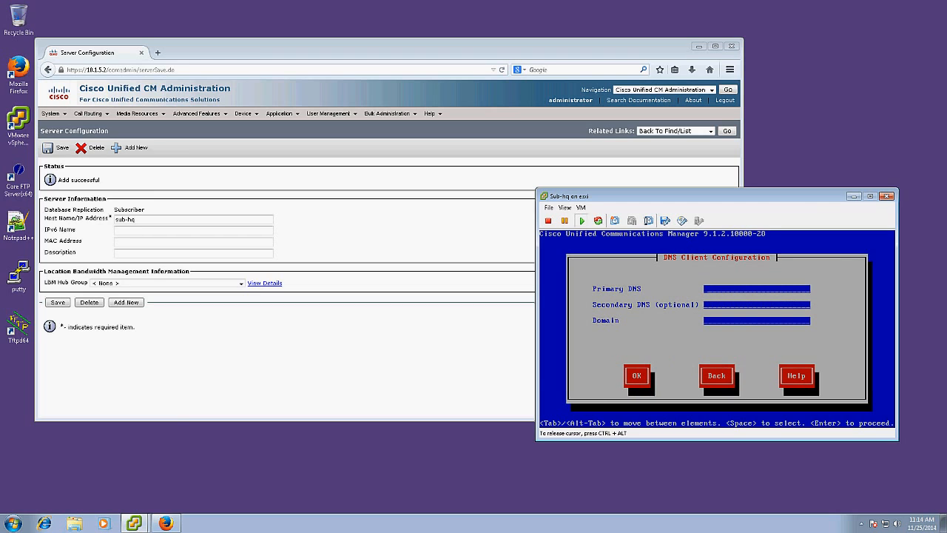
{"action": "type", "text": "10.1.6.8"}
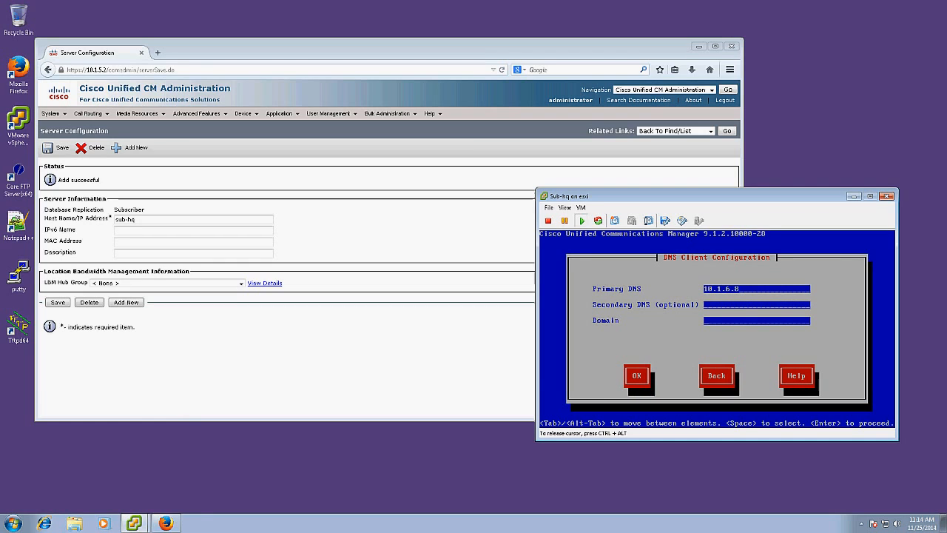
{"action": "type", "text": "beyondvoip.n"}
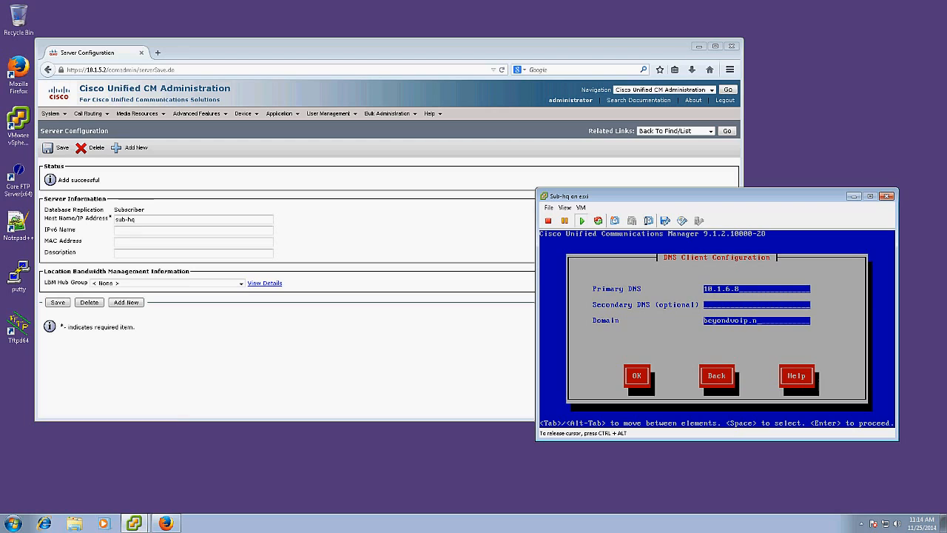
{"action": "type", "text": "et"}
{"action": "key", "text": "Tab"}
{"action": "key", "text": "Return"}
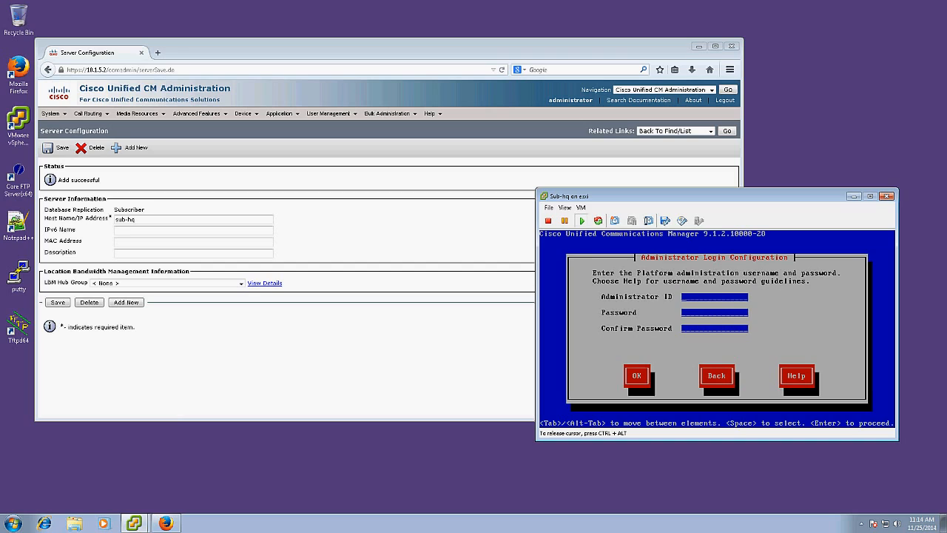
Set the platform administrator ID to administrator and enter its password twice.
{"action": "type", "text": "administrato"}
{"action": "type", "text": "r"}
{"action": "type", "text": "*****"}
{"action": "type", "text": "**********"}
{"action": "key", "text": "Tab"}
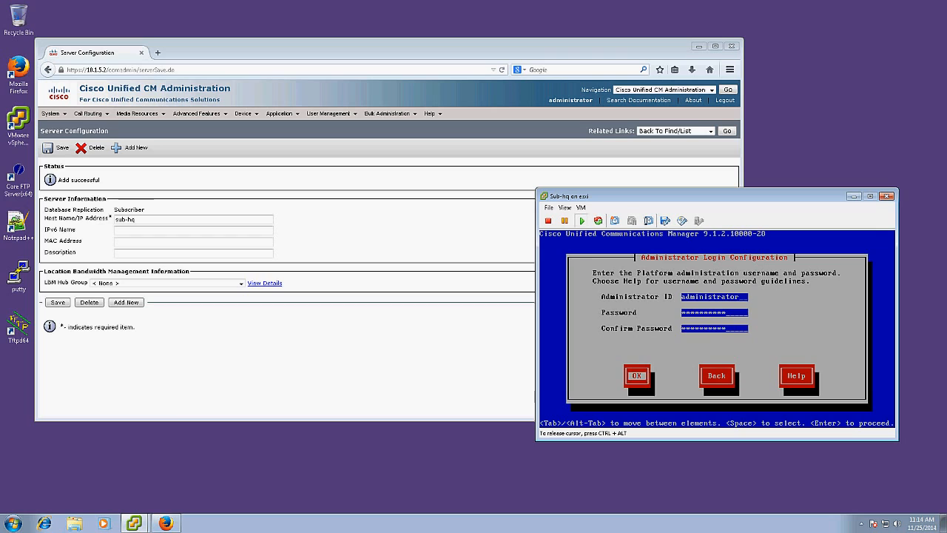
{"action": "key", "text": "Return"}
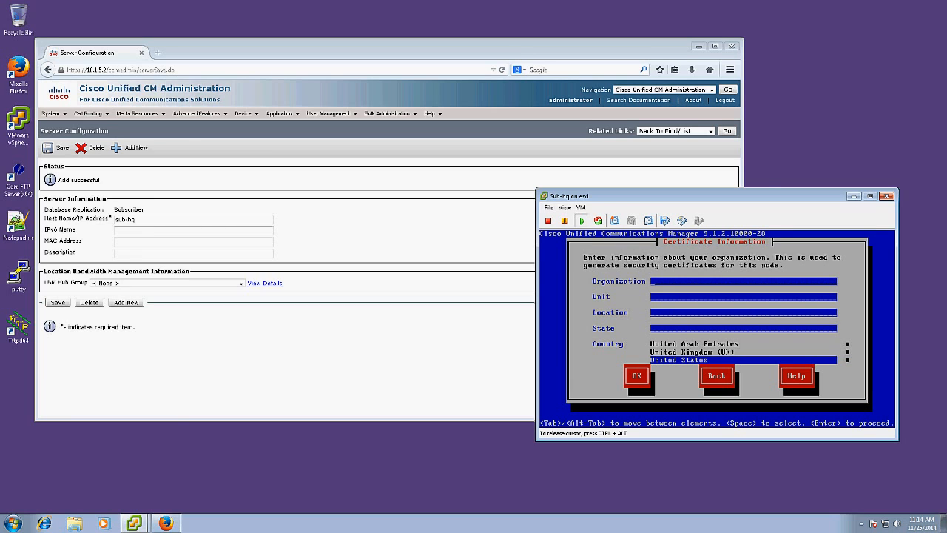
Fill the certificate fields with placeholder value 'a' and accept them.
{"action": "type", "text": "a"}
{"action": "key", "text": "Tab"}
{"action": "type", "text": "a"}
{"action": "key", "text": "Tab"}
{"action": "type", "text": "a"}
{"action": "key", "text": "Tab"}
{"action": "type", "text": "a"}
{"action": "key", "text": "Tab"}
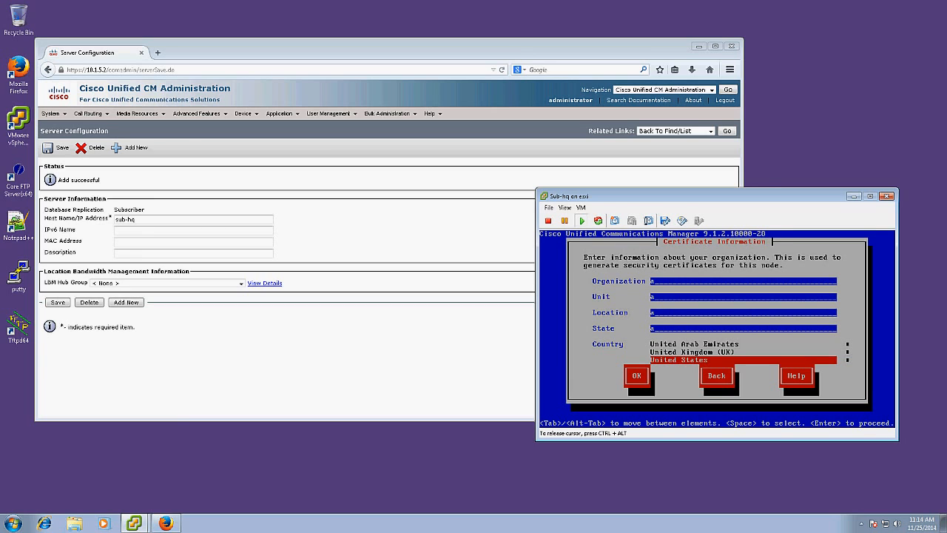
{"action": "key", "text": "Tab"}
{"action": "key", "text": "Return"}
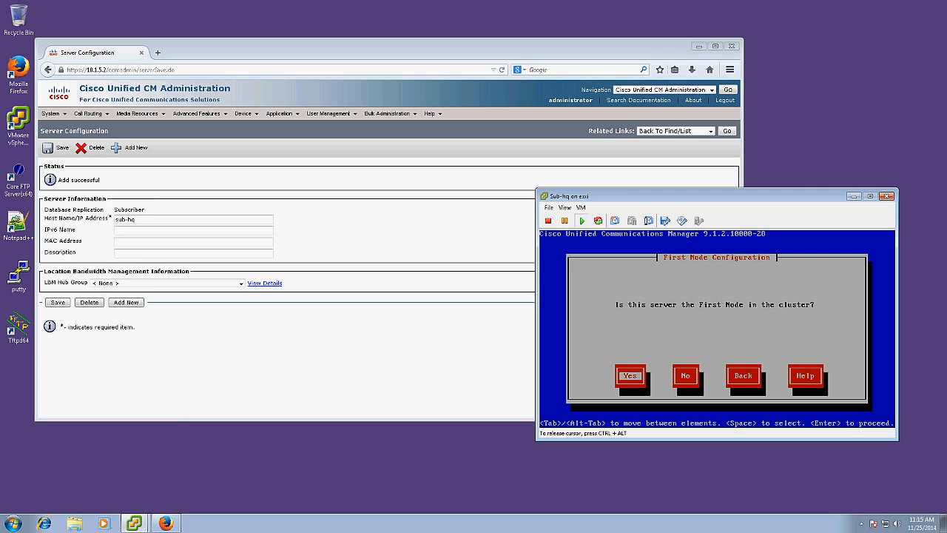
Declare this server not the first node and acknowledge the warning.
{"action": "key", "text": "Tab"}
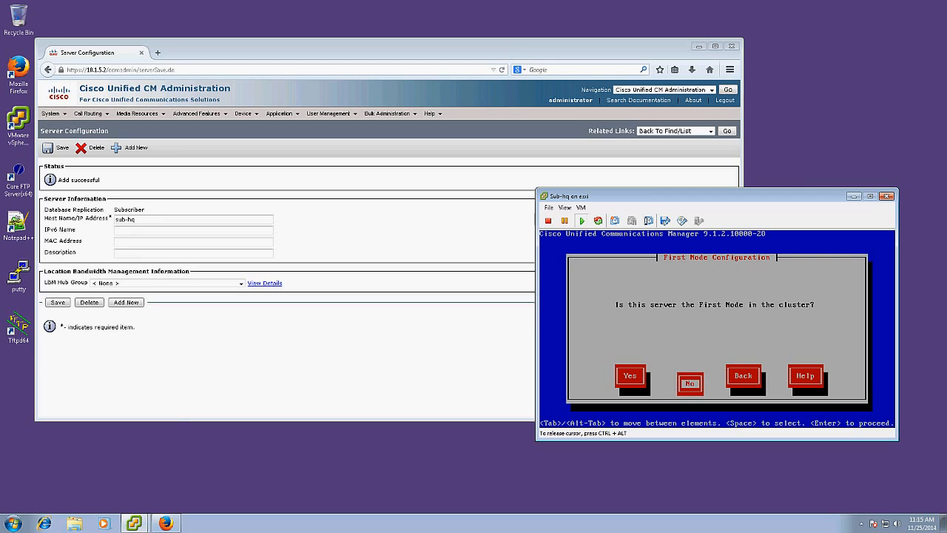
{"action": "key", "text": "Return"}
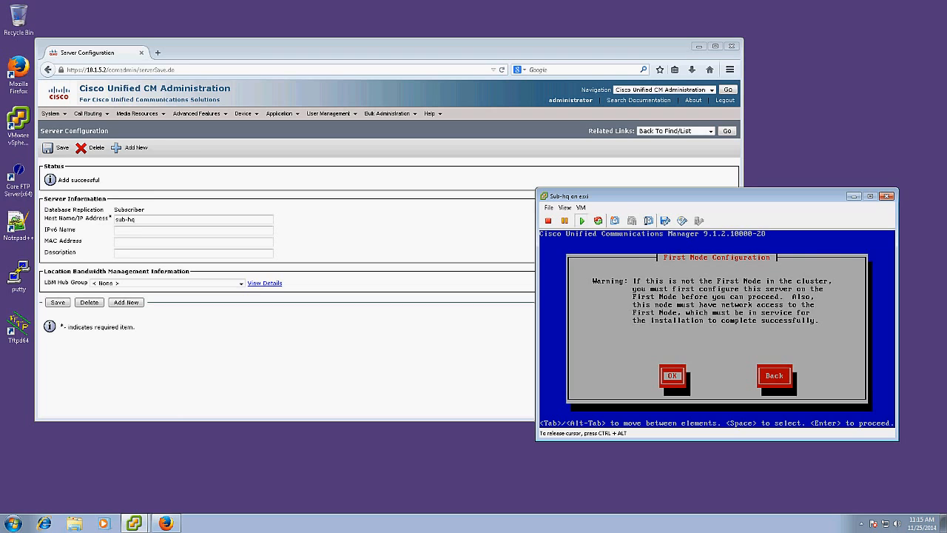
{"action": "key", "text": "Return"}
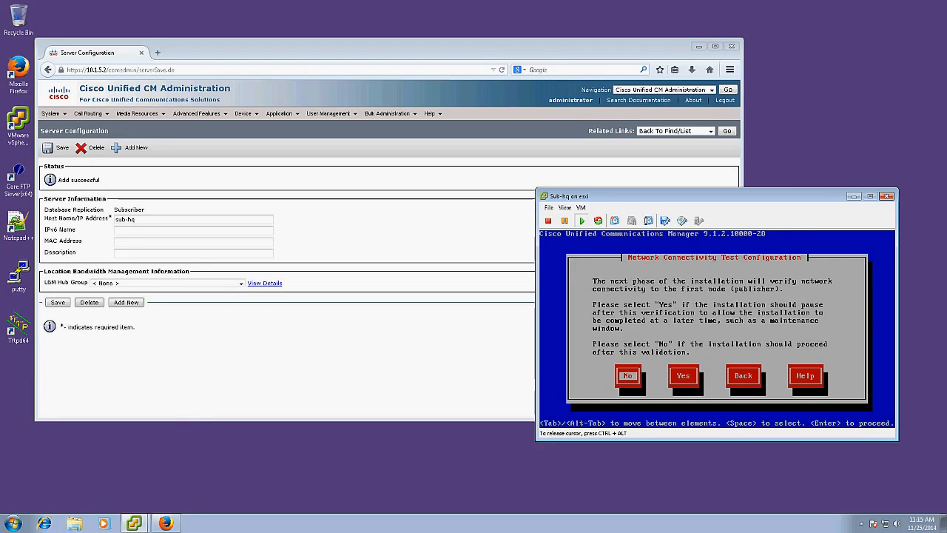
Let the install proceed without pausing and enter first node pub-hq at 10.1.5.2.
{"action": "key", "text": "Return"}
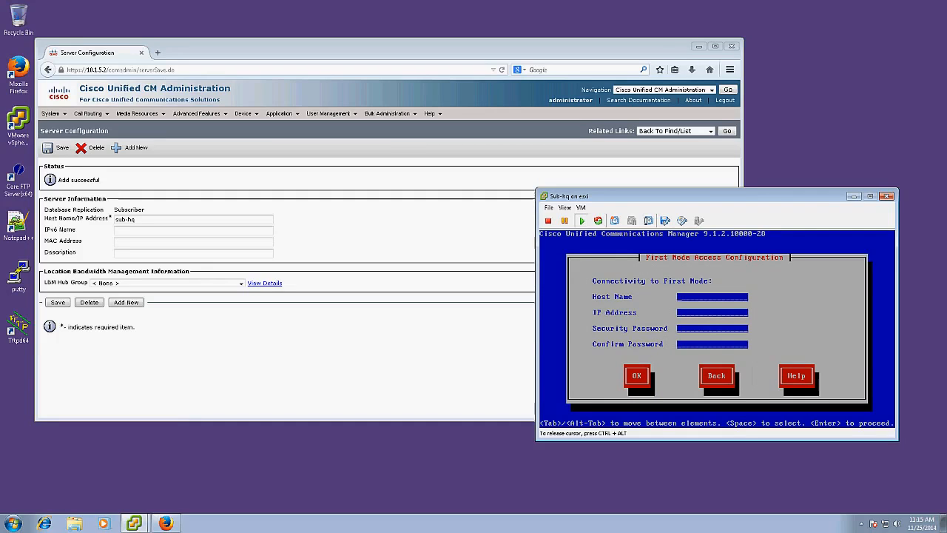
{"action": "type", "text": "pub-hq"}
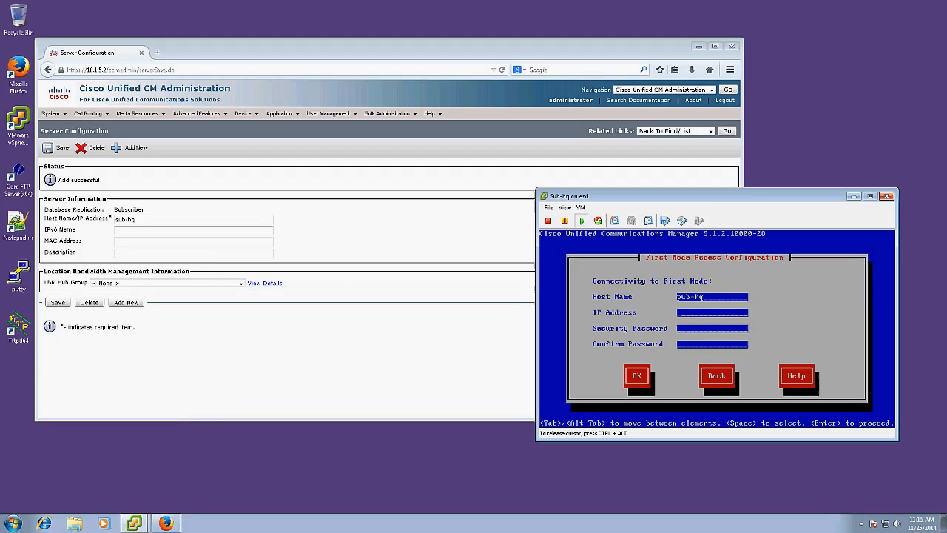
{"action": "key", "text": "Tab"}
{"action": "type", "text": "10"}
{"action": "type", "text": ".1.5.2"}
{"action": "type", "text": "*******"}
{"action": "type", "text": "******"}
Re-enter and confirm the cluster security password, then submit the first node settings.
{"action": "key", "text": "Tab"}
{"action": "type", "text": "**********"}
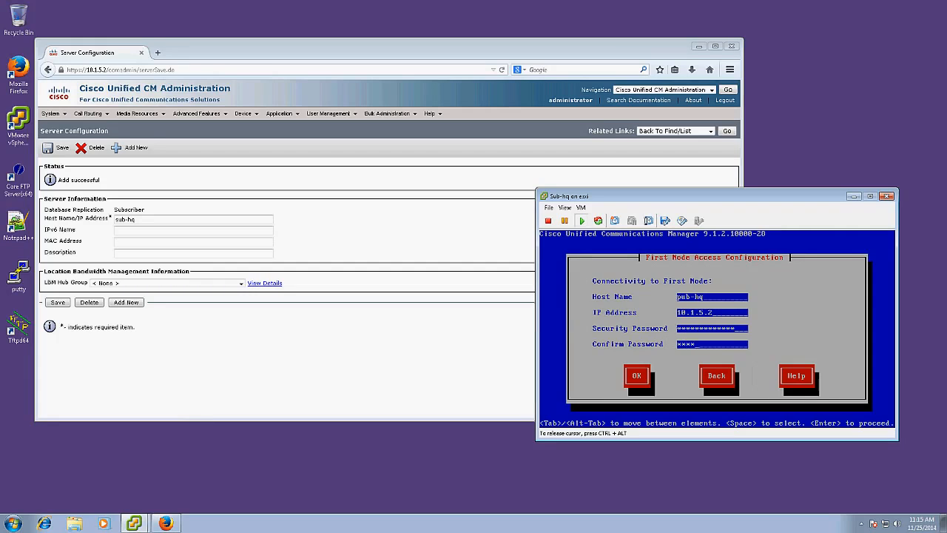
{"action": "key", "text": "Tab"}
{"action": "key", "text": "Tab"}
{"action": "key", "text": "Tab"}
{"action": "key", "text": "Tab"}
{"action": "key", "text": "BackSpace"}
{"action": "key", "text": "BackSpace"}
{"action": "key", "text": "BackSpace"}
{"action": "key", "text": "BackSpace"}
{"action": "key", "text": "BackSpace"}
{"action": "key", "text": "BackSpace"}
{"action": "key", "text": "BackSpace"}
{"action": "key", "text": "BackSpace"}
{"action": "key", "text": "BackSpace"}
{"action": "key", "text": "BackSpace"}
{"action": "key", "text": "BackSpace"}
{"action": "key", "text": "BackSpace"}
{"action": "key", "text": "BackSpace"}
{"action": "key", "text": "BackSpace"}
{"action": "type", "text": "**********"}
{"action": "key", "text": "Tab"}
{"action": "key", "text": "BackSpace"}
{"action": "key", "text": "BackSpace"}
{"action": "key", "text": "BackSpace"}
{"action": "key", "text": "BackSpace"}
{"action": "key", "text": "BackSpace"}
{"action": "key", "text": "BackSpace"}
{"action": "key", "text": "BackSpace"}
{"action": "key", "text": "BackSpace"}
{"action": "key", "text": "BackSpace"}
{"action": "key", "text": "BackSpace"}
{"action": "type", "text": "**********"}
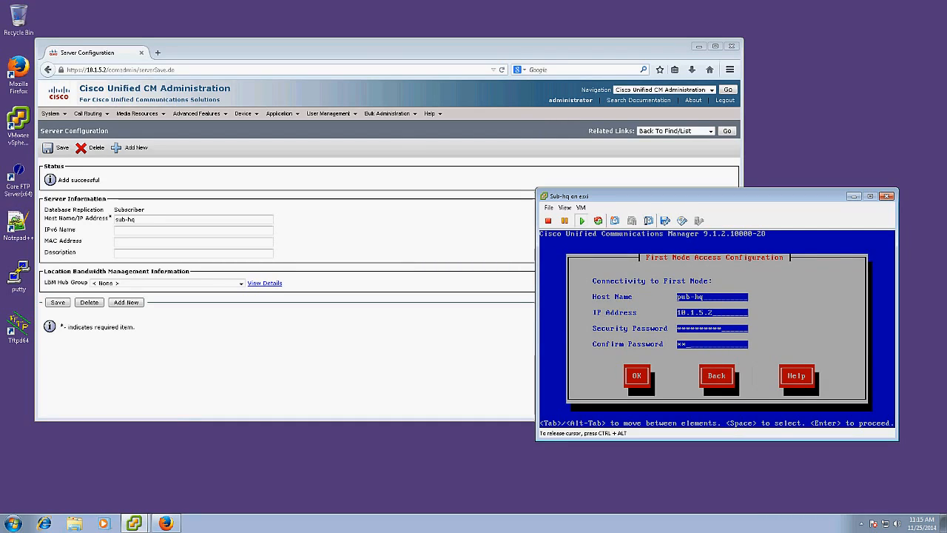
{"action": "key", "text": "Tab"}
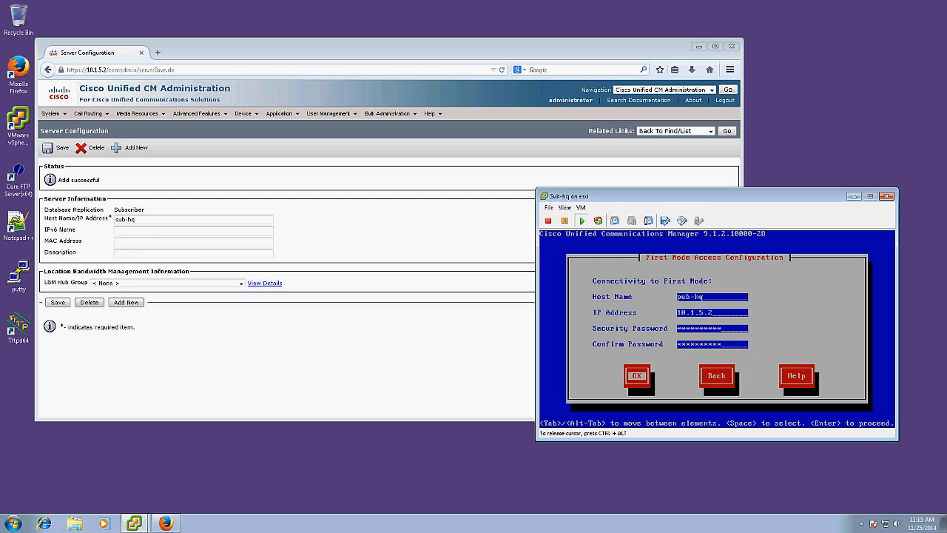
{"action": "key", "text": "Return"}
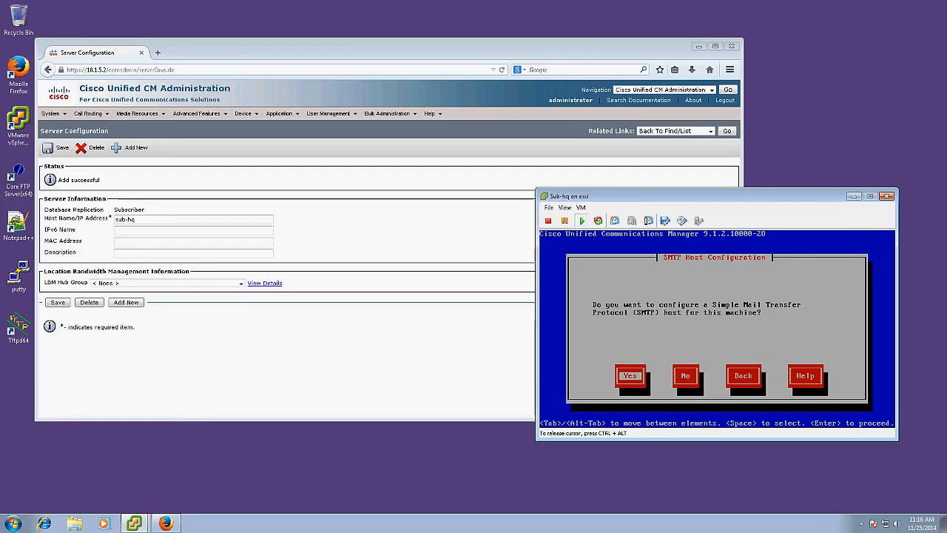
Decline SMTP host setup, confirm the platform configuration, and close the sub-hq console.
{"action": "key", "text": "Tab"}
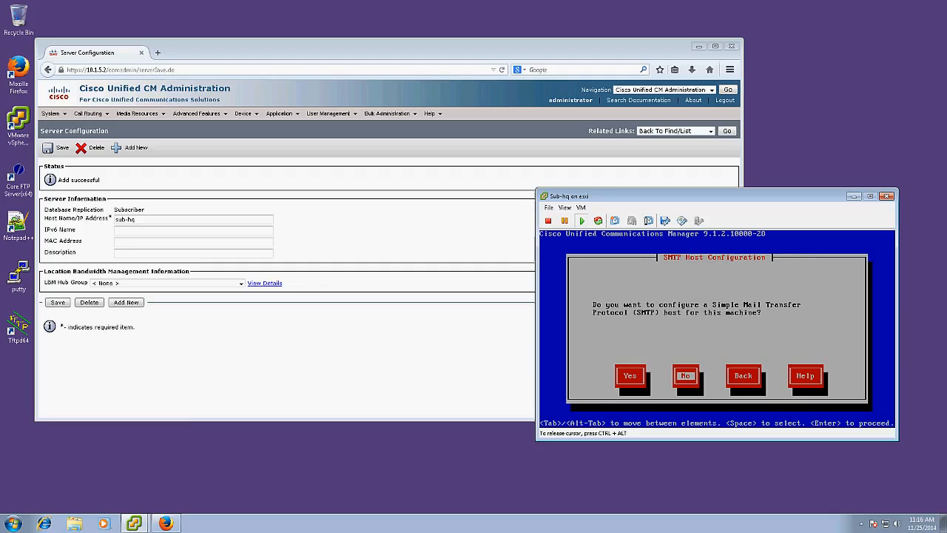
{"action": "key", "text": "Return"}
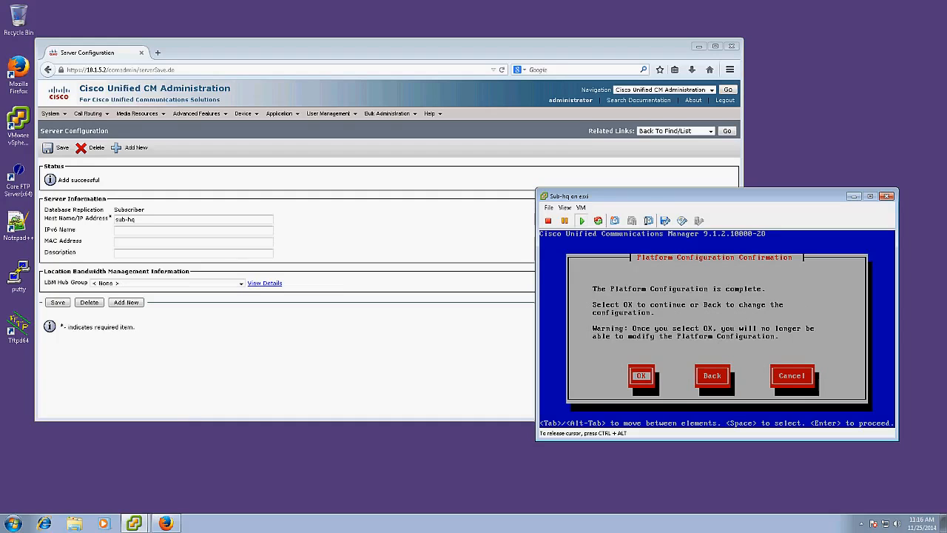
{"action": "key", "text": "Return"}
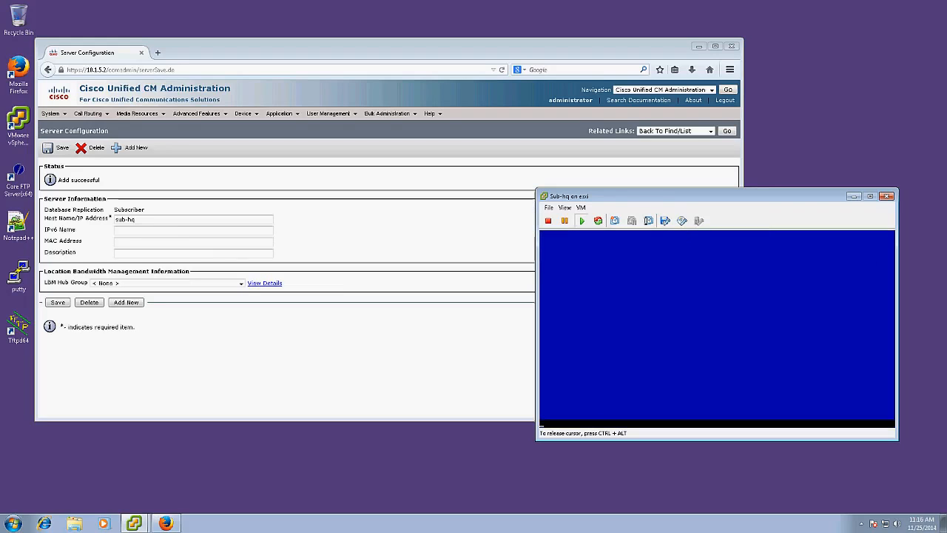
{"action": "key", "text": "ctrl+alt"}
{"action": "left_click", "coordinate": [887, 197]}
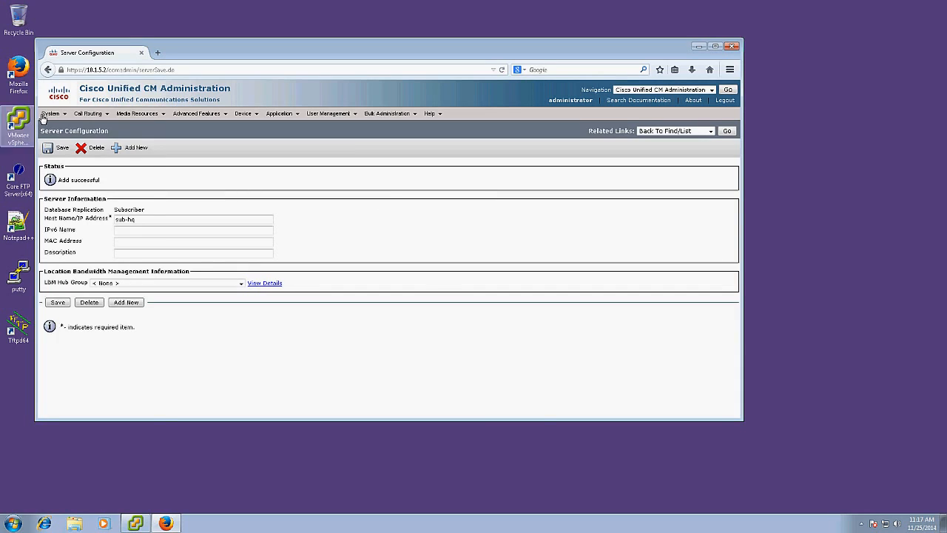
List all Cisco Unified CM groups and open the Default group.
{"action": "mouse_move", "coordinate": [50, 114]}
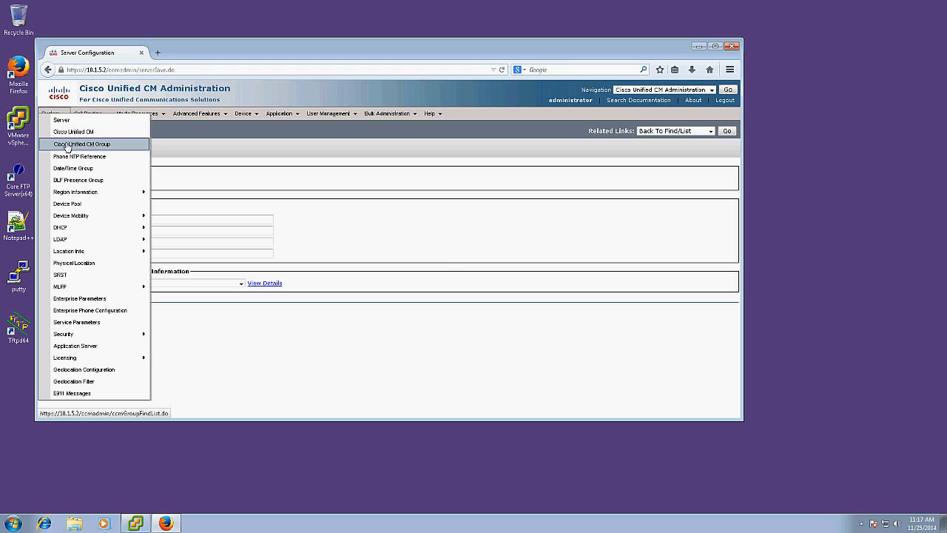
{"action": "left_click", "coordinate": [66, 145]}
{"action": "left_click", "coordinate": [357, 177]}
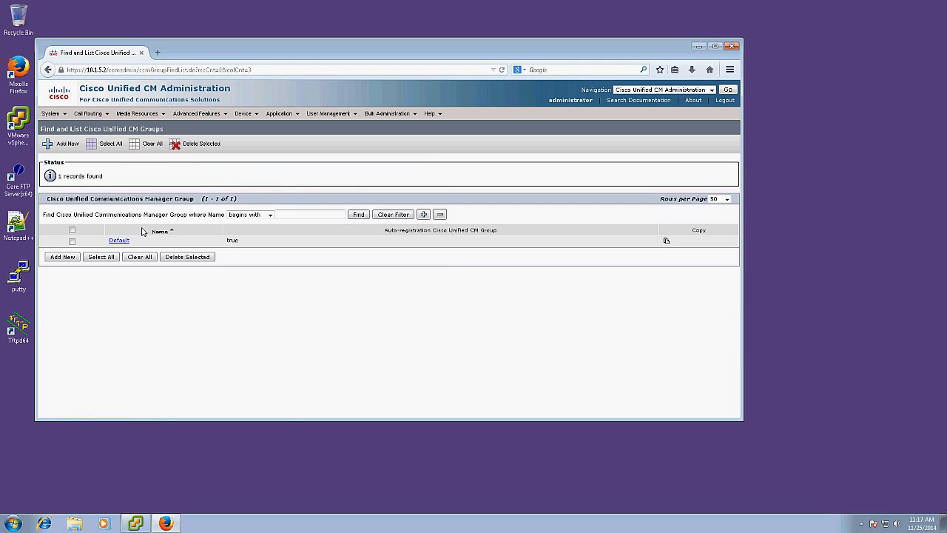
{"action": "left_click", "coordinate": [118, 240]}
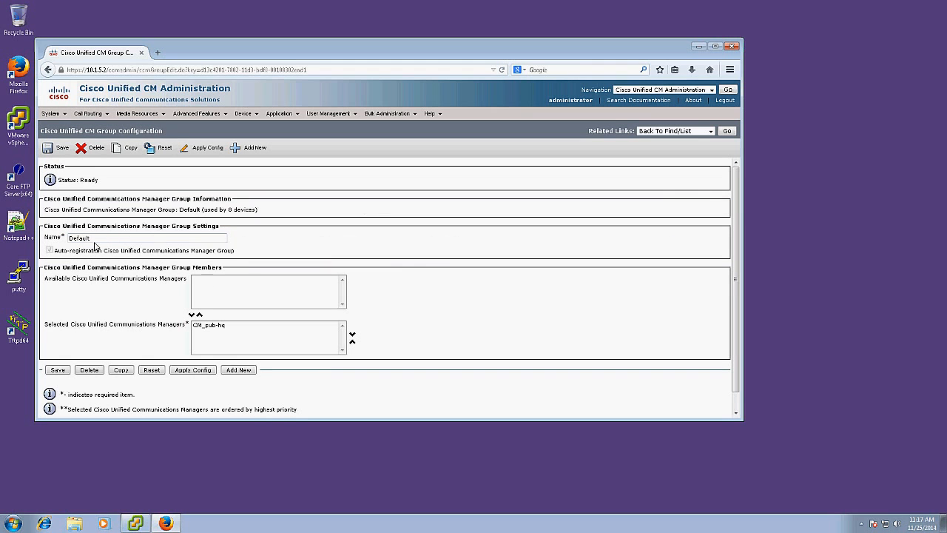